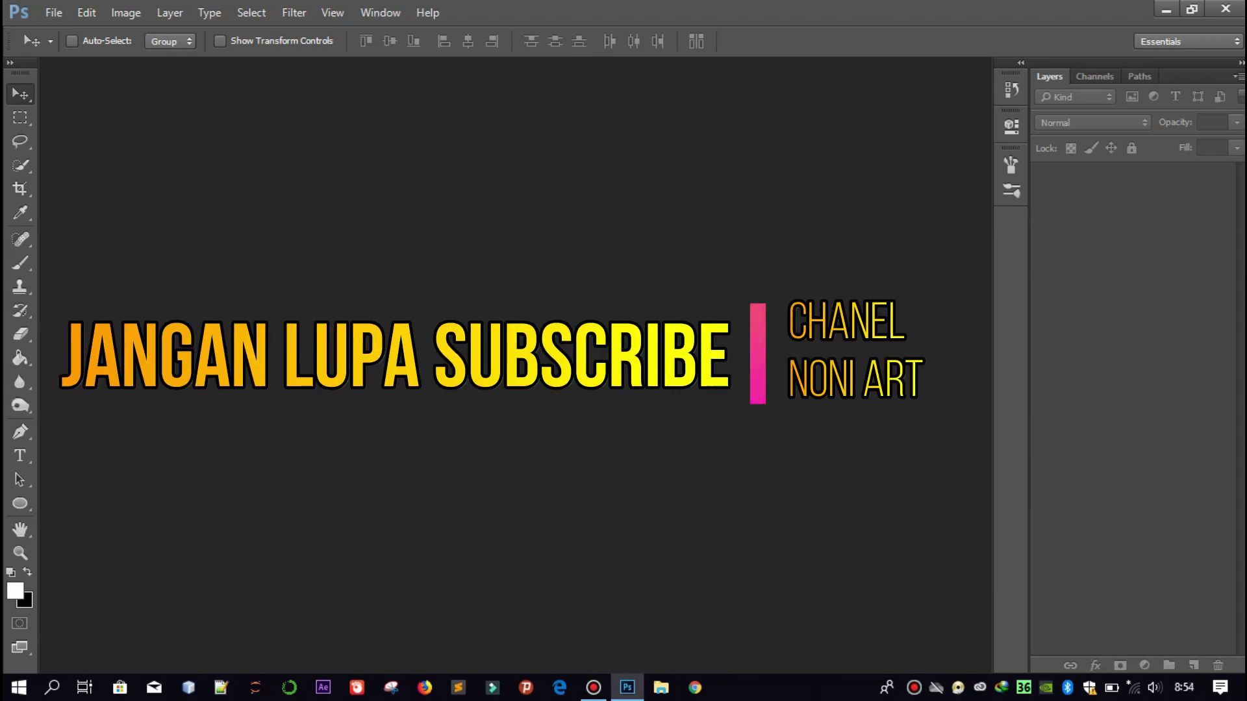
Open Unplash01.jpg from the Blue folder.
left_click(54, 12)
left_click(65, 47)
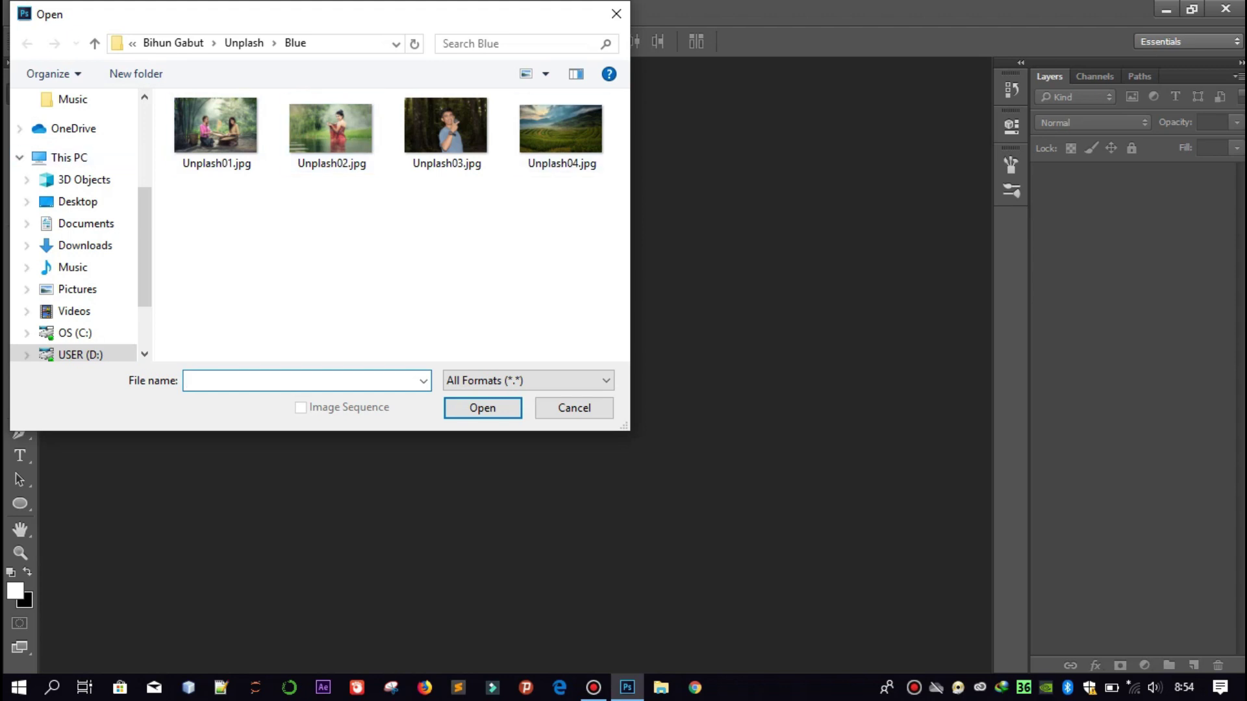
left_click(216, 127)
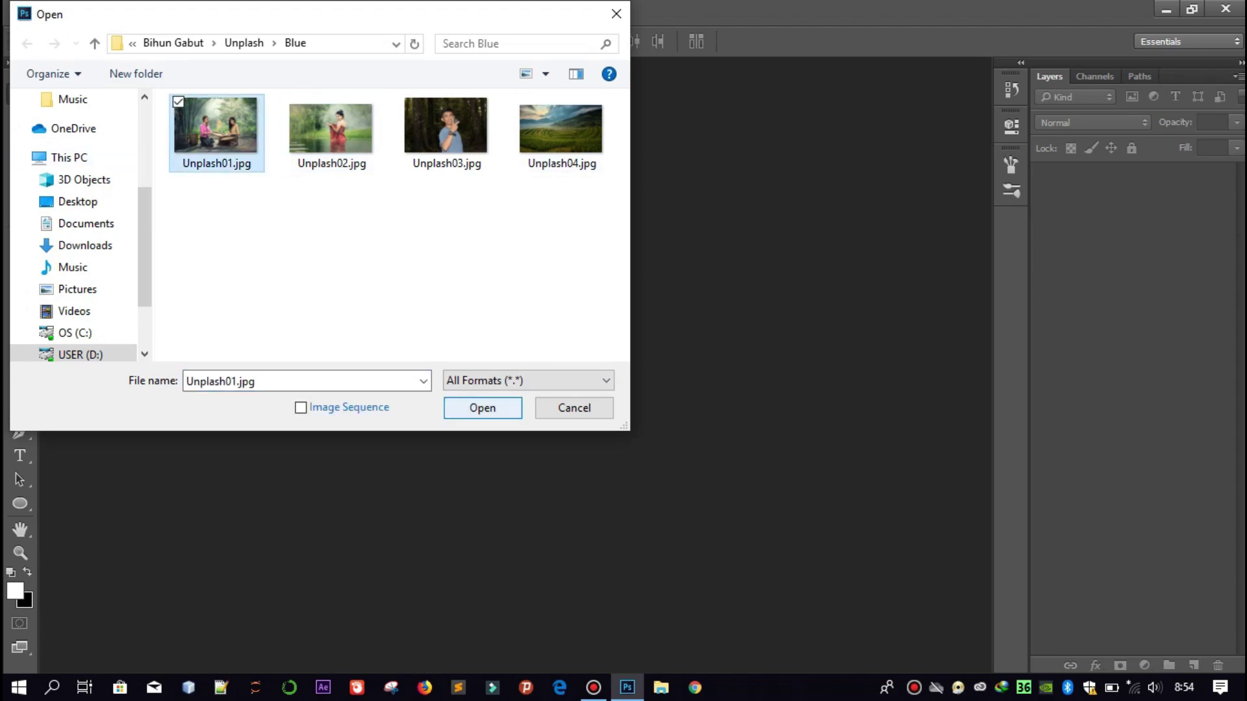
key("Return")
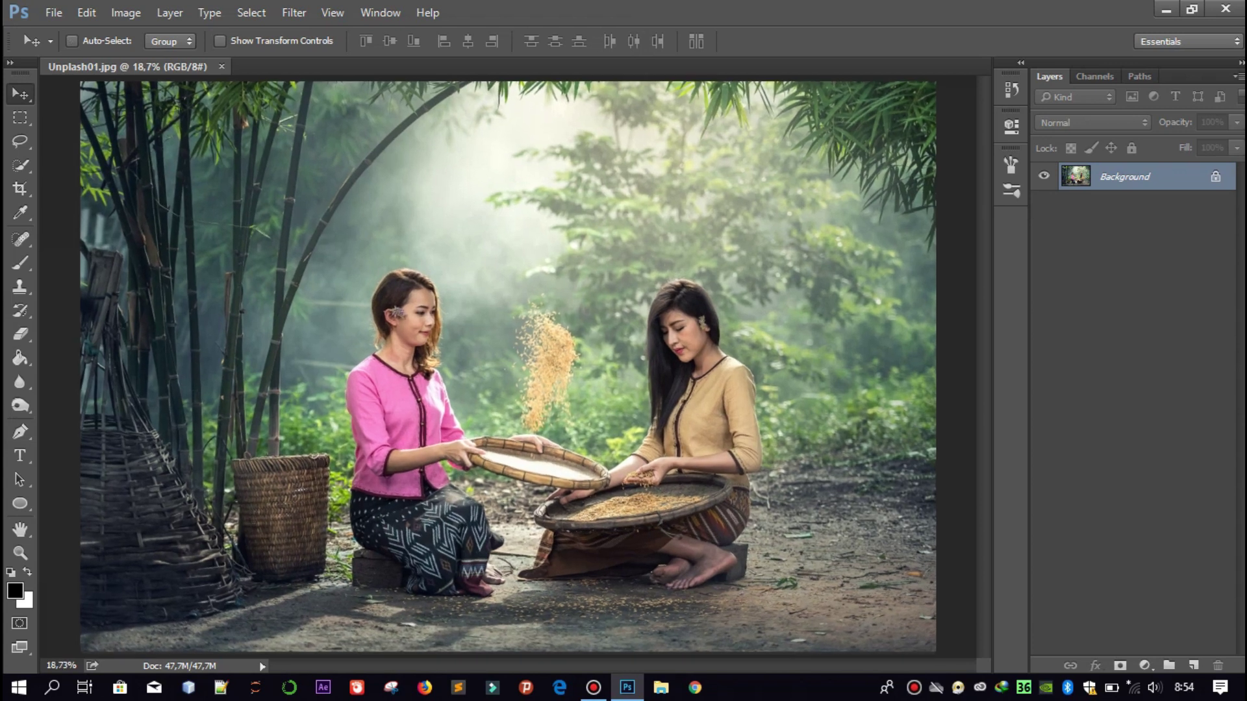
Unlock the Background as Layer 0 and duplicate it.
double_click(1124, 176)
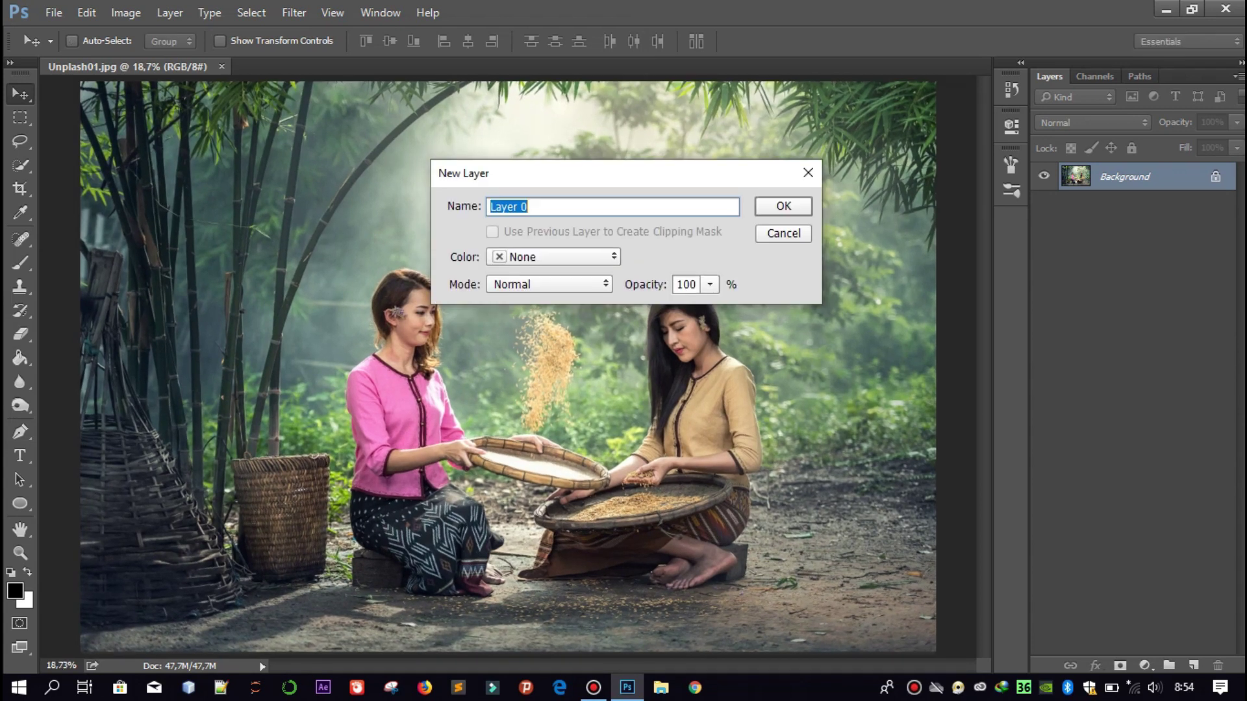
key("Return")
right_click(1122, 176)
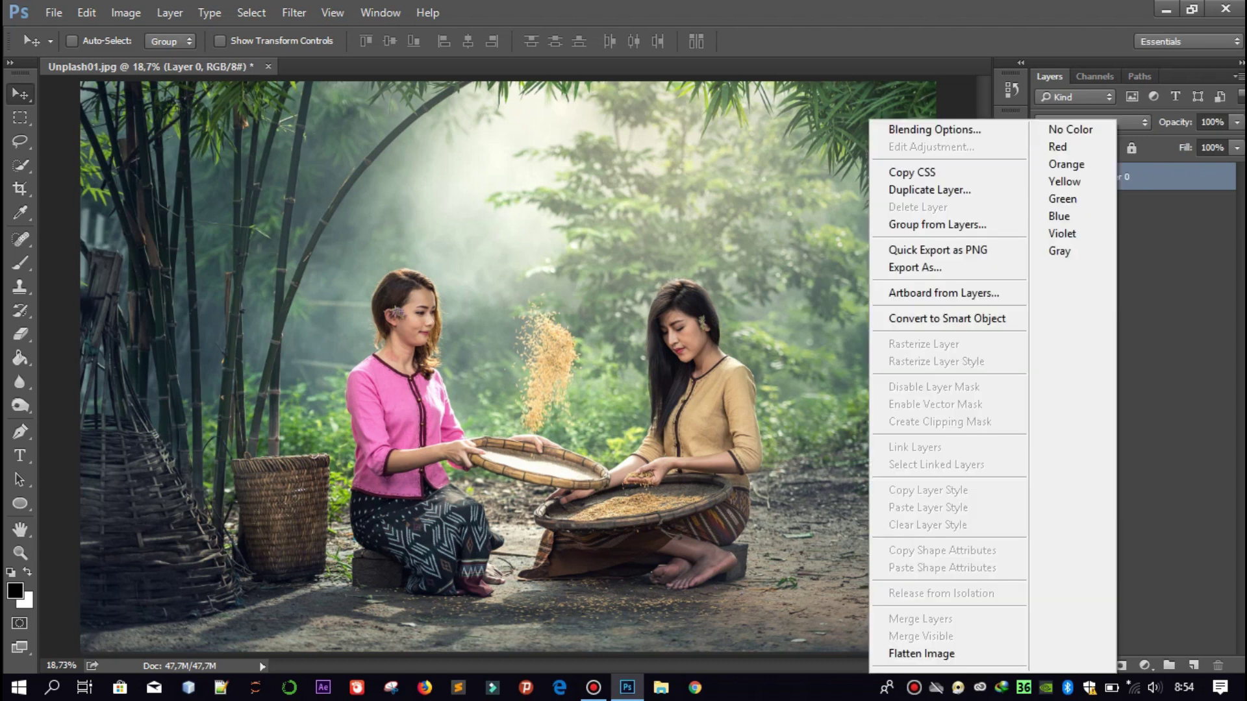
left_click(922, 190)
key("Return")
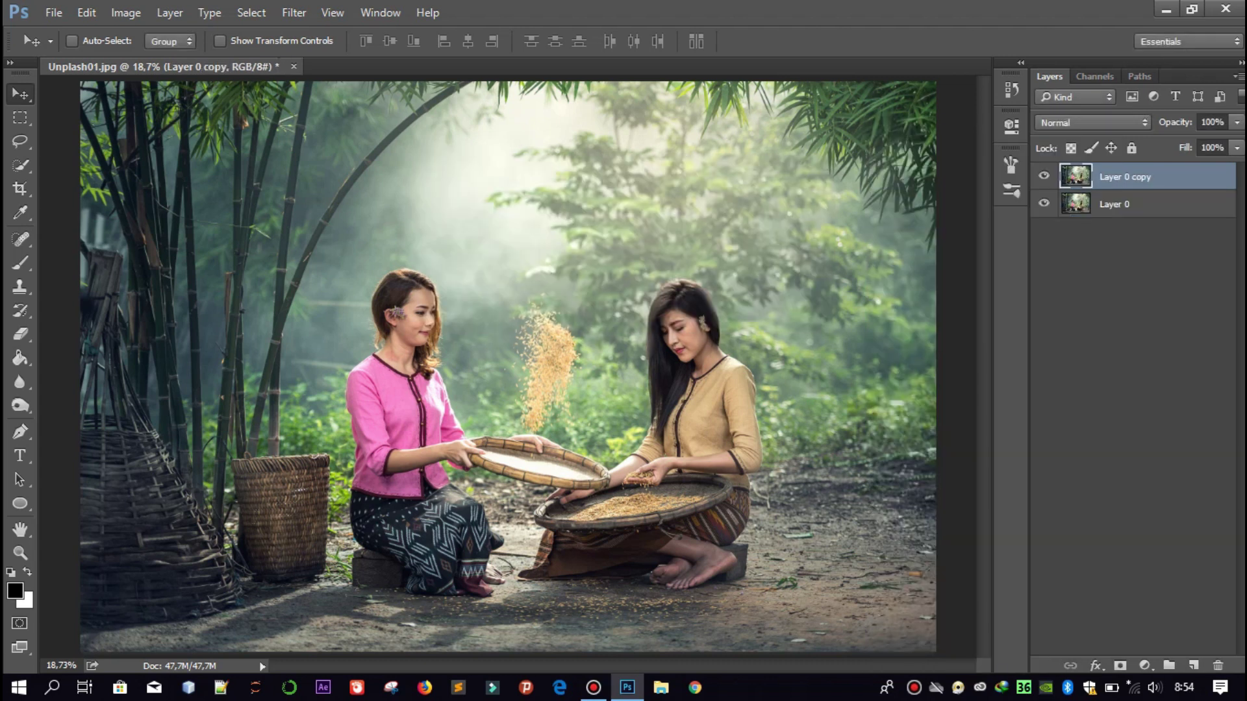
key("alt+bracketleft")
key("alt+bracketright")
Rename the duplicate 'Edit' and the original layer 'Ori'.
double_click(1124, 177)
type("Edit")
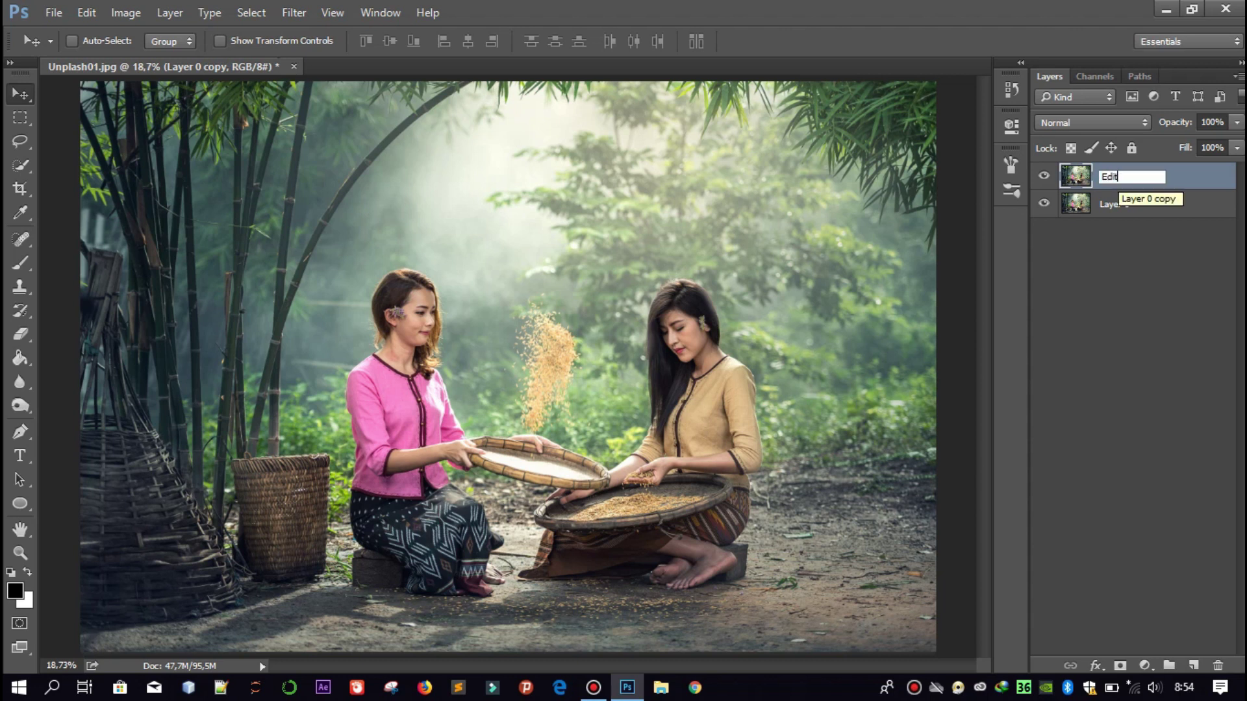
key("Return")
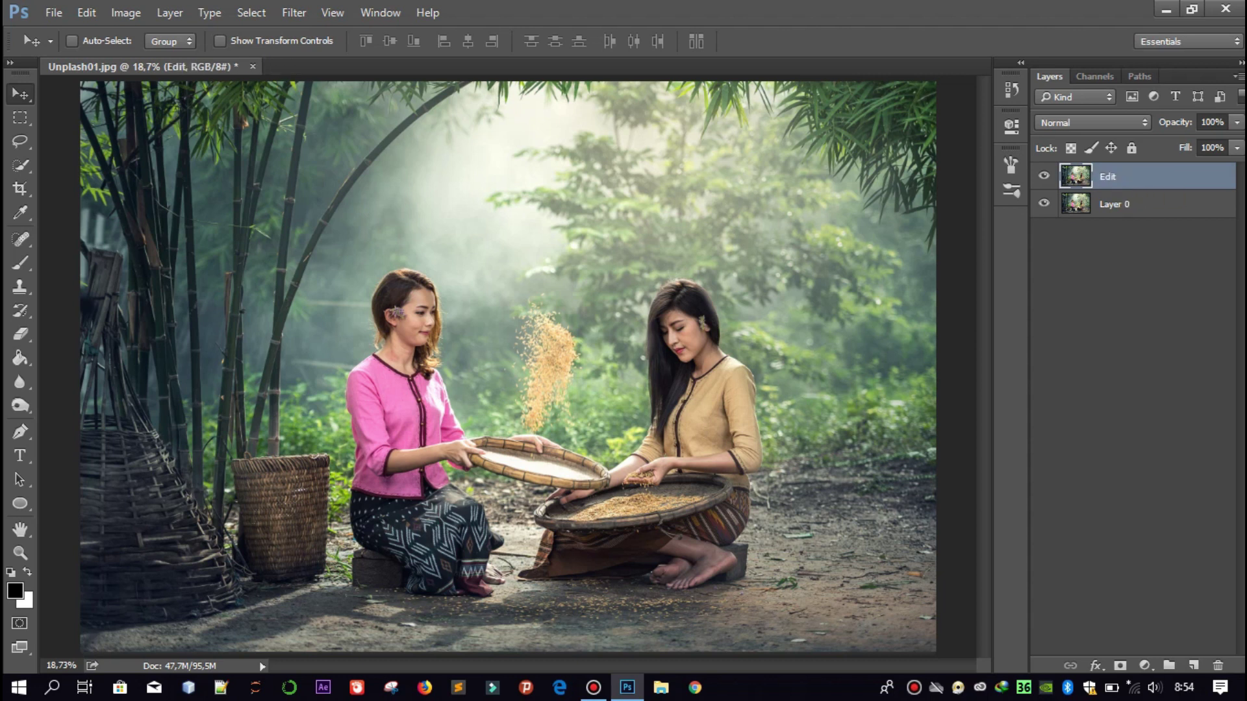
double_click(1114, 204)
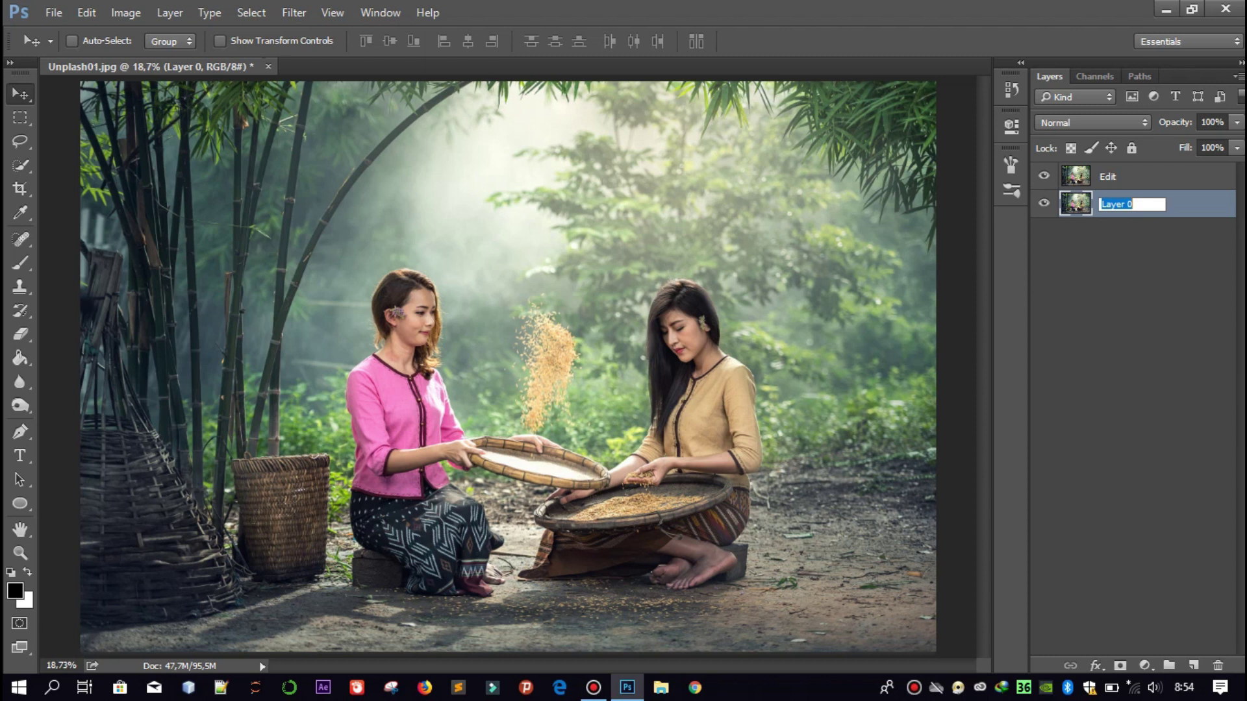
type("Ori")
key("Return")
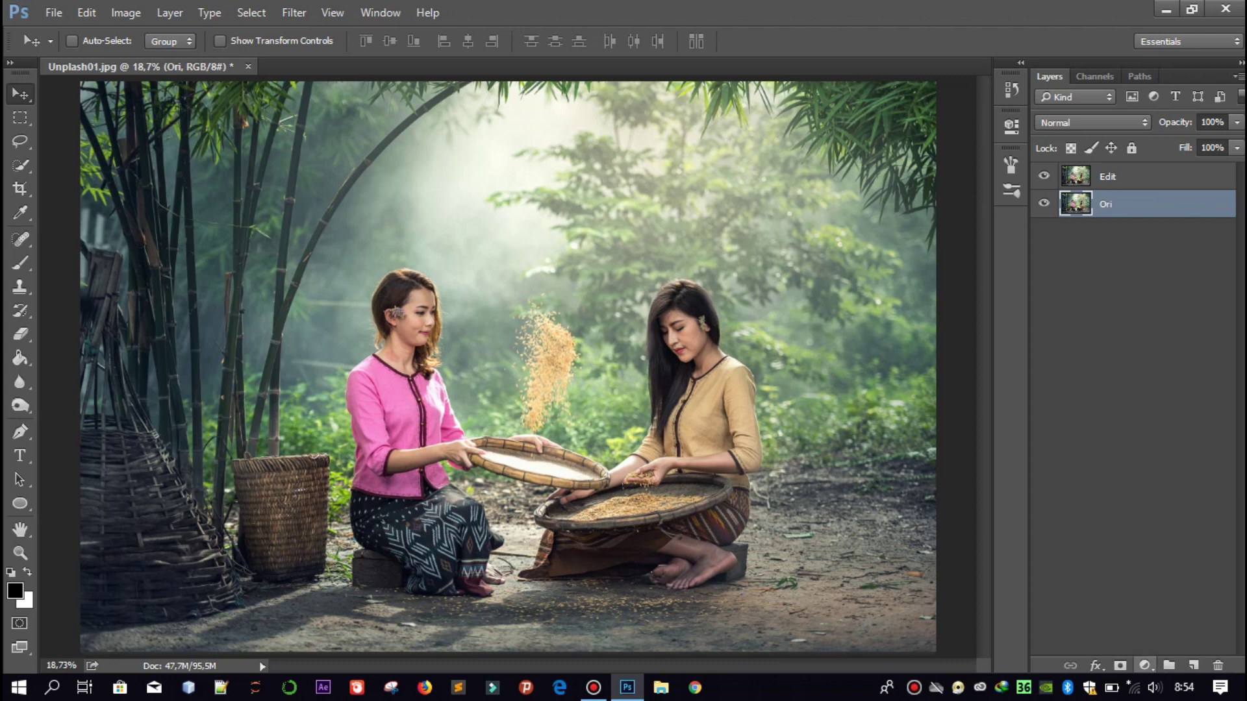
left_click(1144, 666)
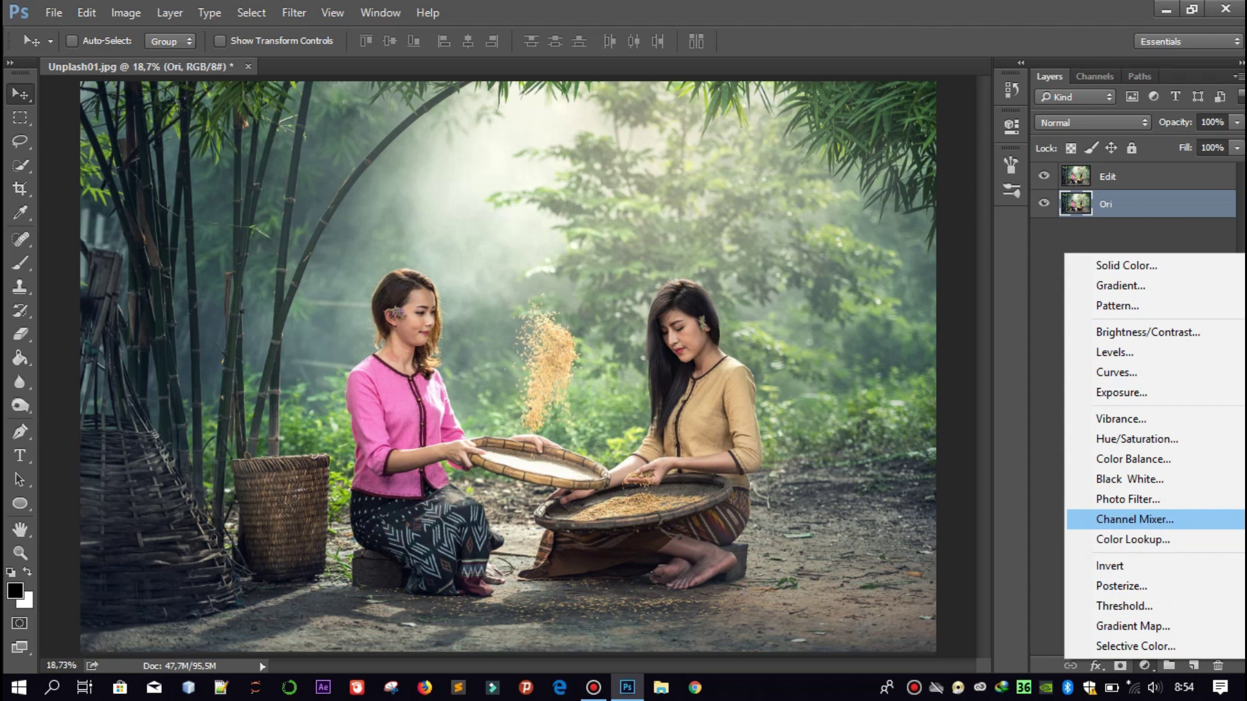
Add a Channel Mixer layer with Blue output mixing Red -71 and Green +175.
left_click(1135, 519)
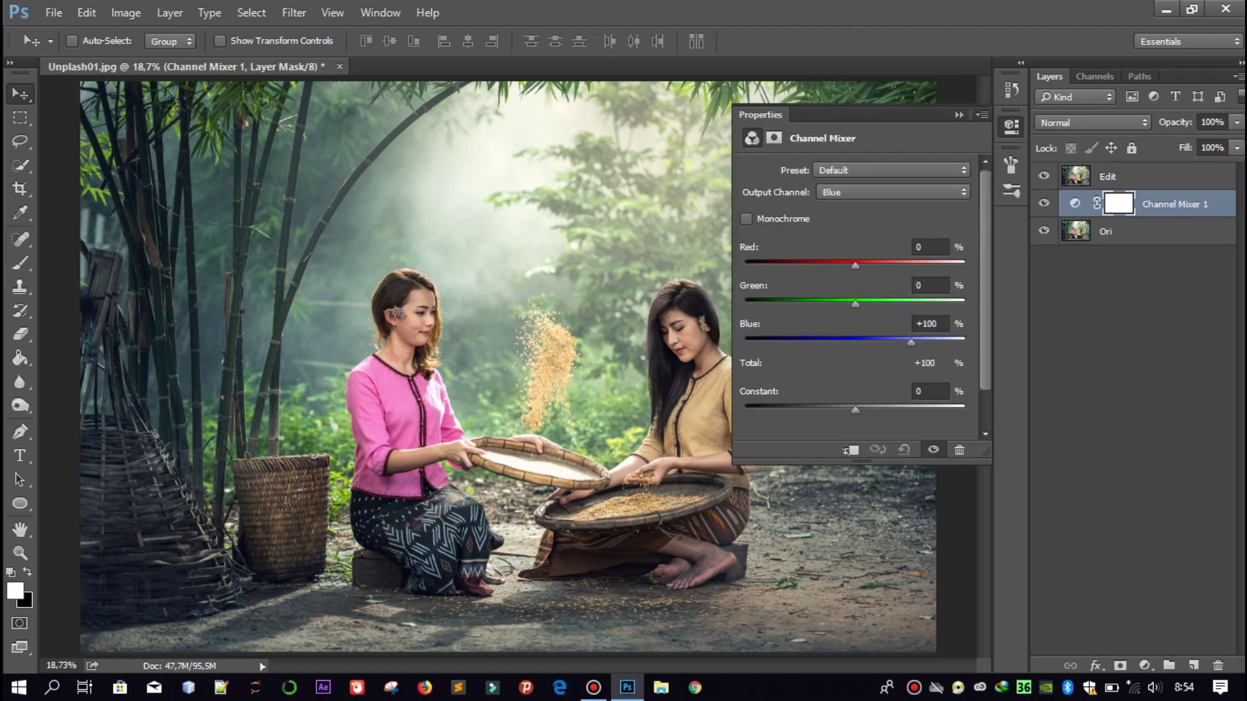
left_click(893, 192)
left_click(893, 228)
left_click_drag(856, 266, 853, 265)
mouse_move(852, 266)
left_mouse_down()
mouse_move(878, 265)
mouse_move(815, 265)
left_mouse_up()
left_click_drag(855, 303, 945, 304)
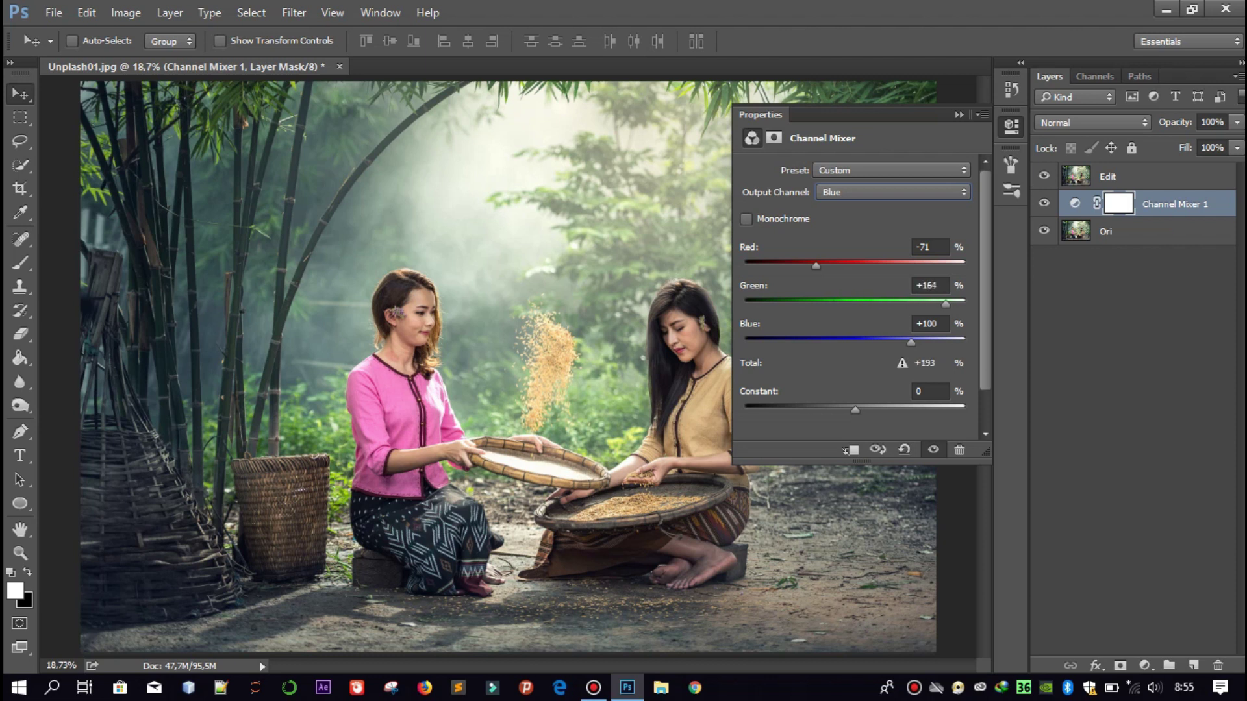
left_click_drag(946, 304, 952, 304)
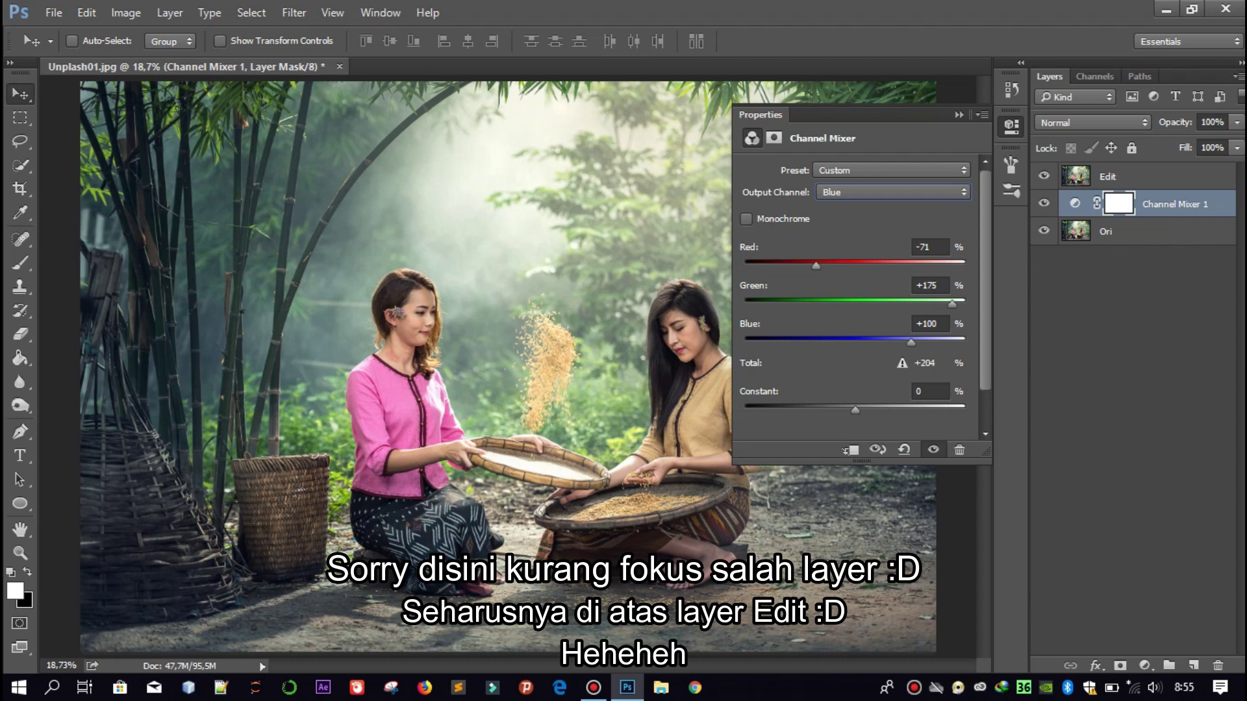
Move Channel Mixer 1 above the Edit layer and reopen its properties.
left_click(1011, 126)
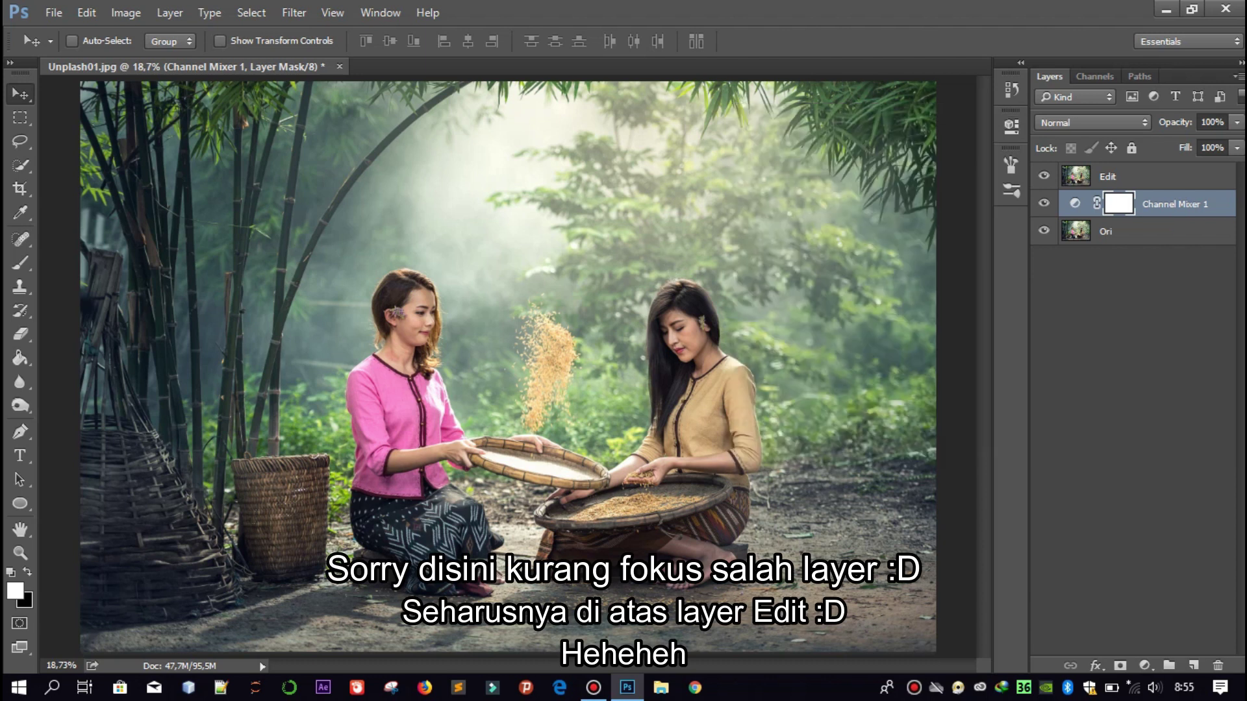
left_click_drag(1162, 204, 1163, 170)
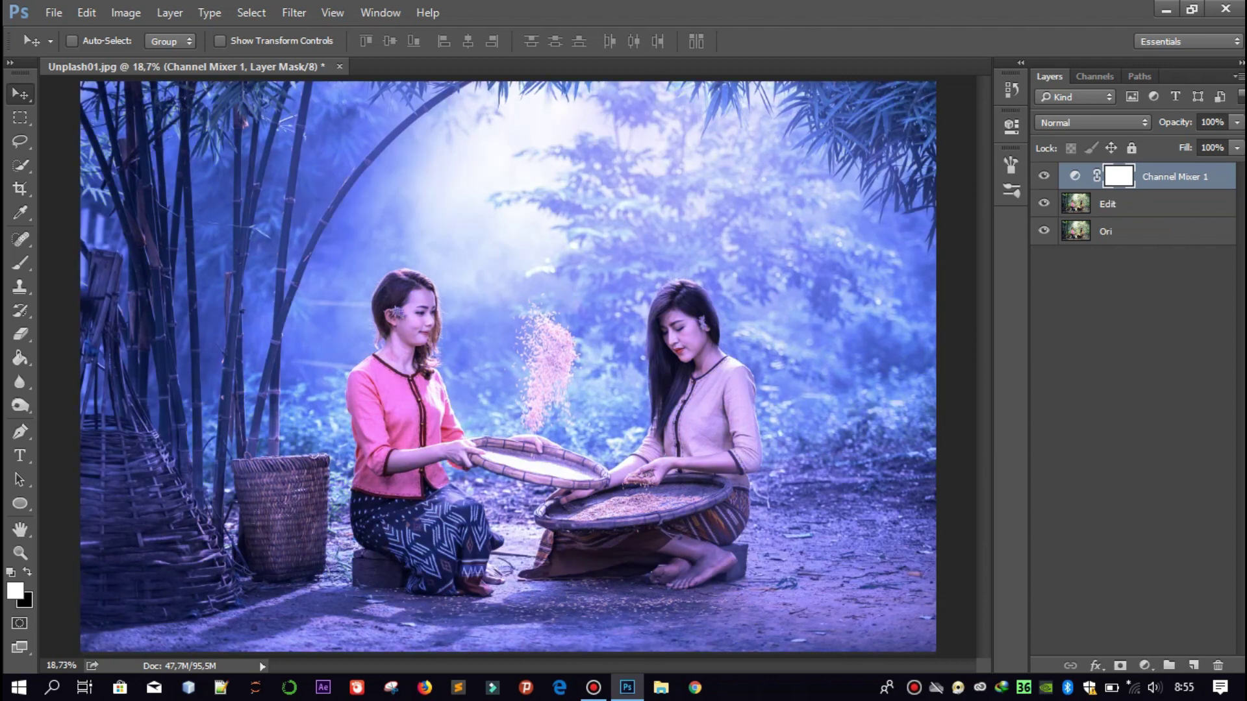
double_click(1075, 176)
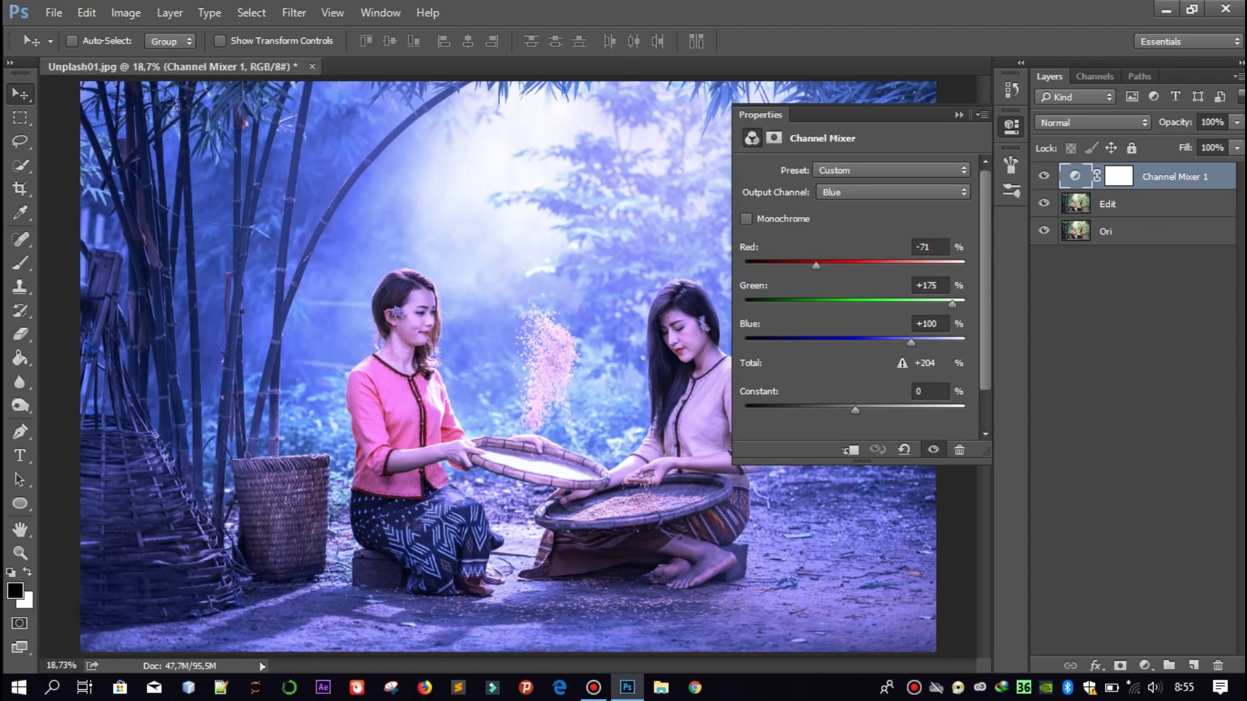
Lower the Channel Mixer's Blue contribution to -4 so the total is +100.
left_click_drag(911, 341, 876, 341)
left_click_drag(875, 341, 848, 341)
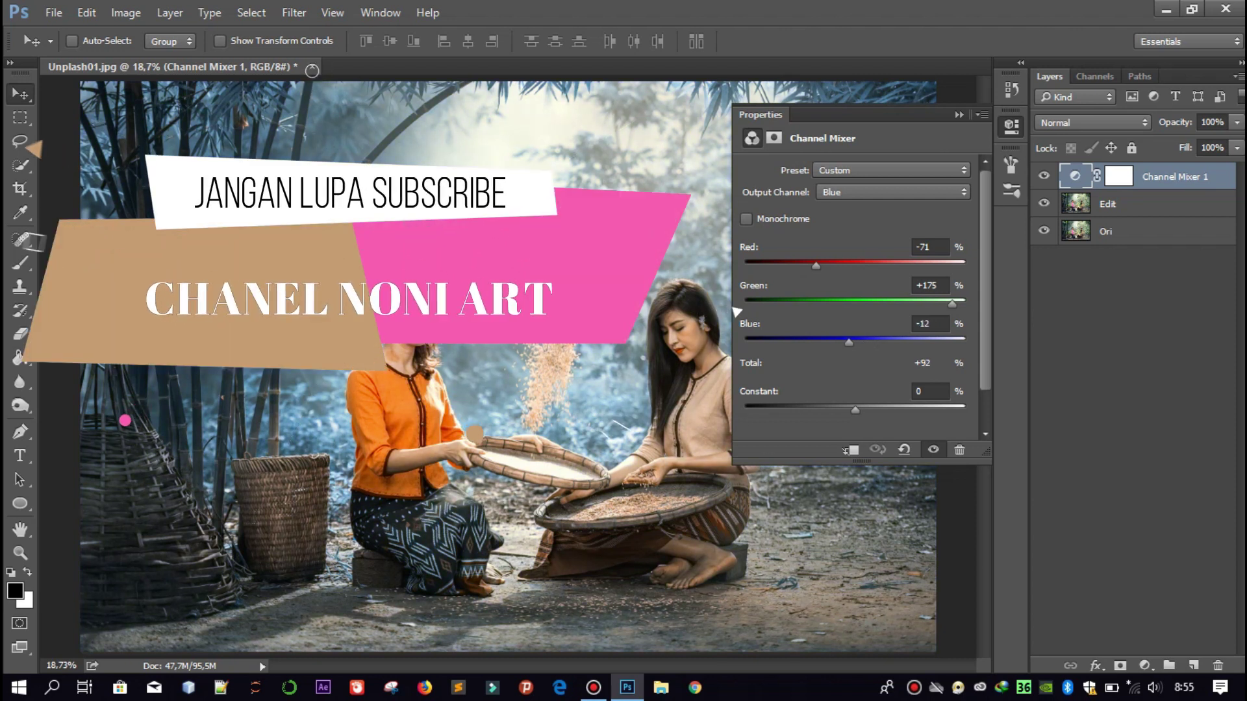
left_click_drag(849, 341, 853, 341)
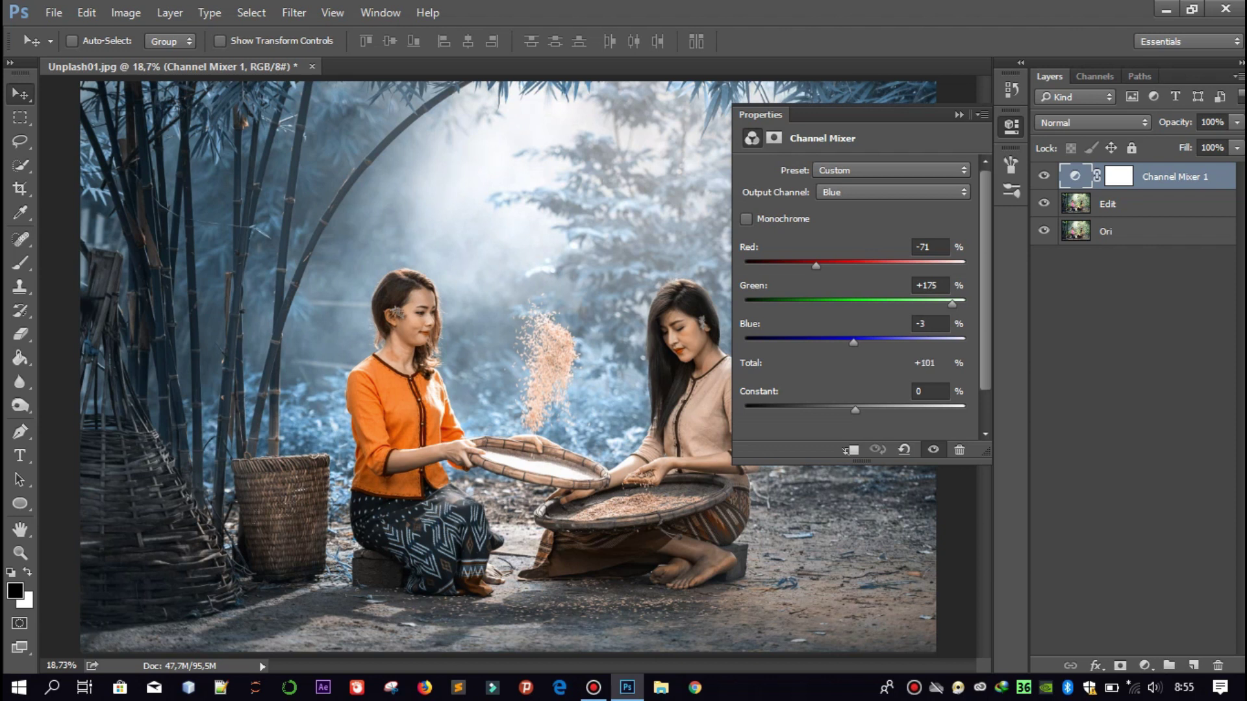
left_click(930, 324)
key("Down")
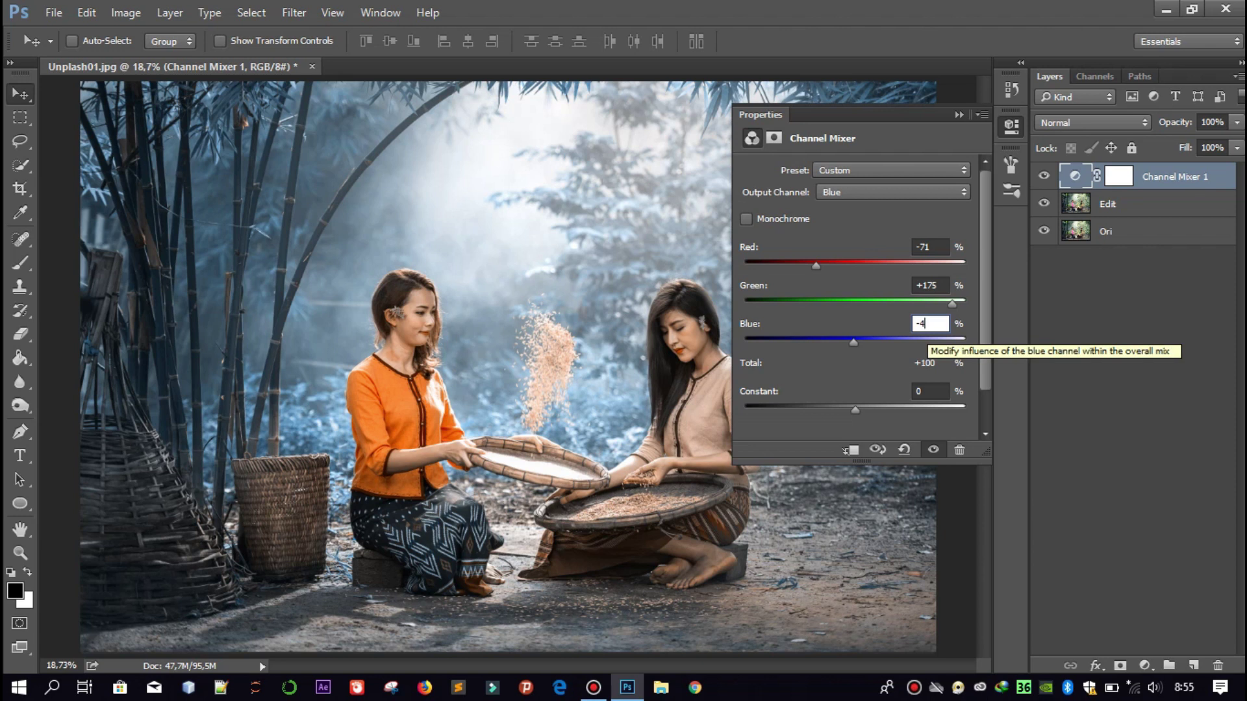
key("Return")
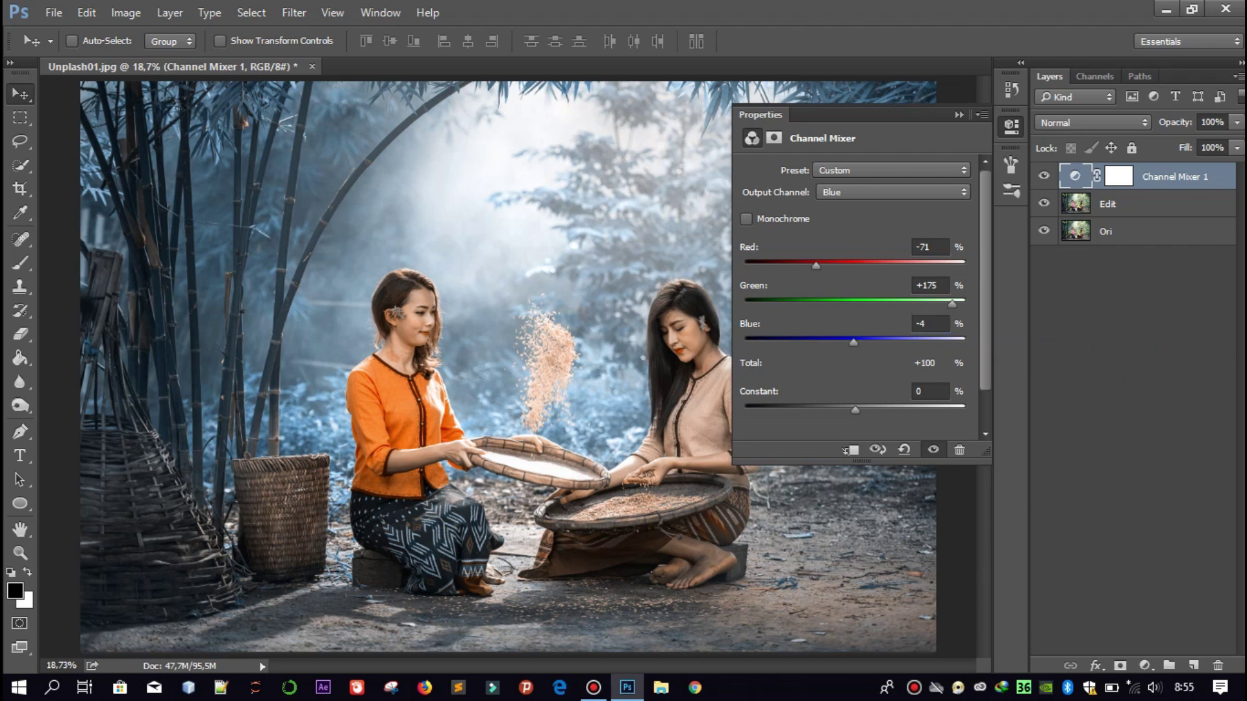
left_click(1011, 127)
left_click(1043, 175)
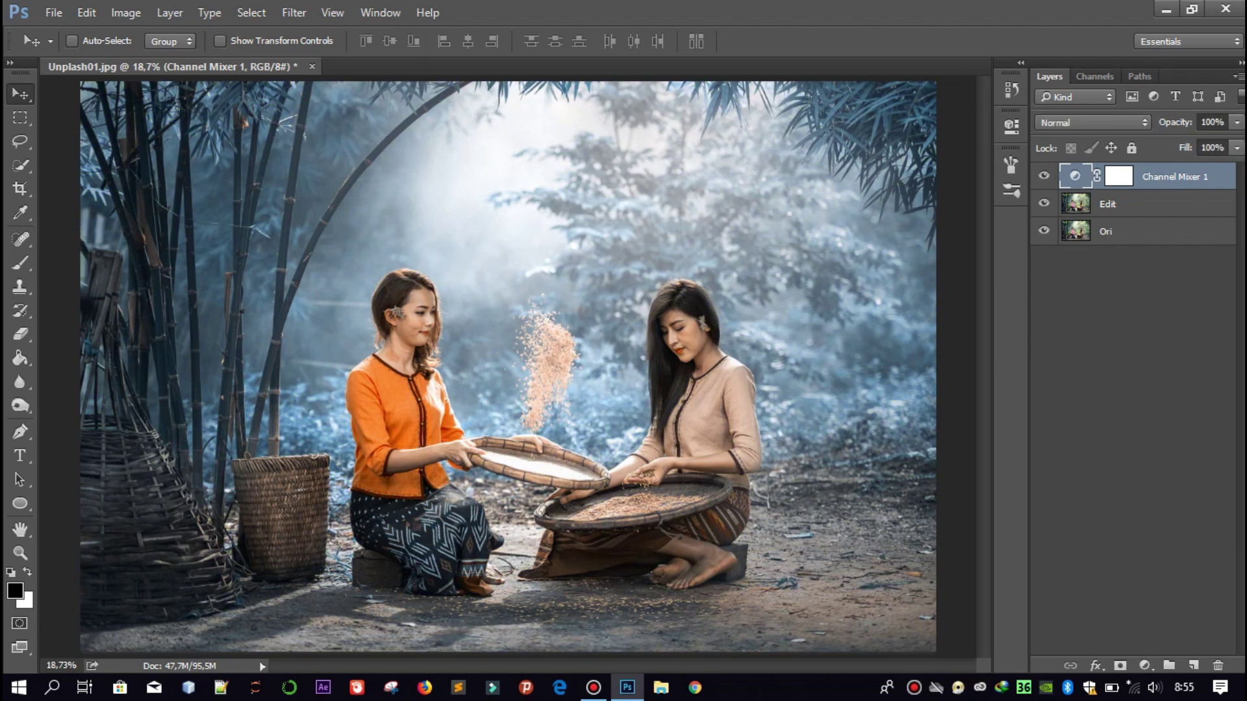
left_click(1145, 665)
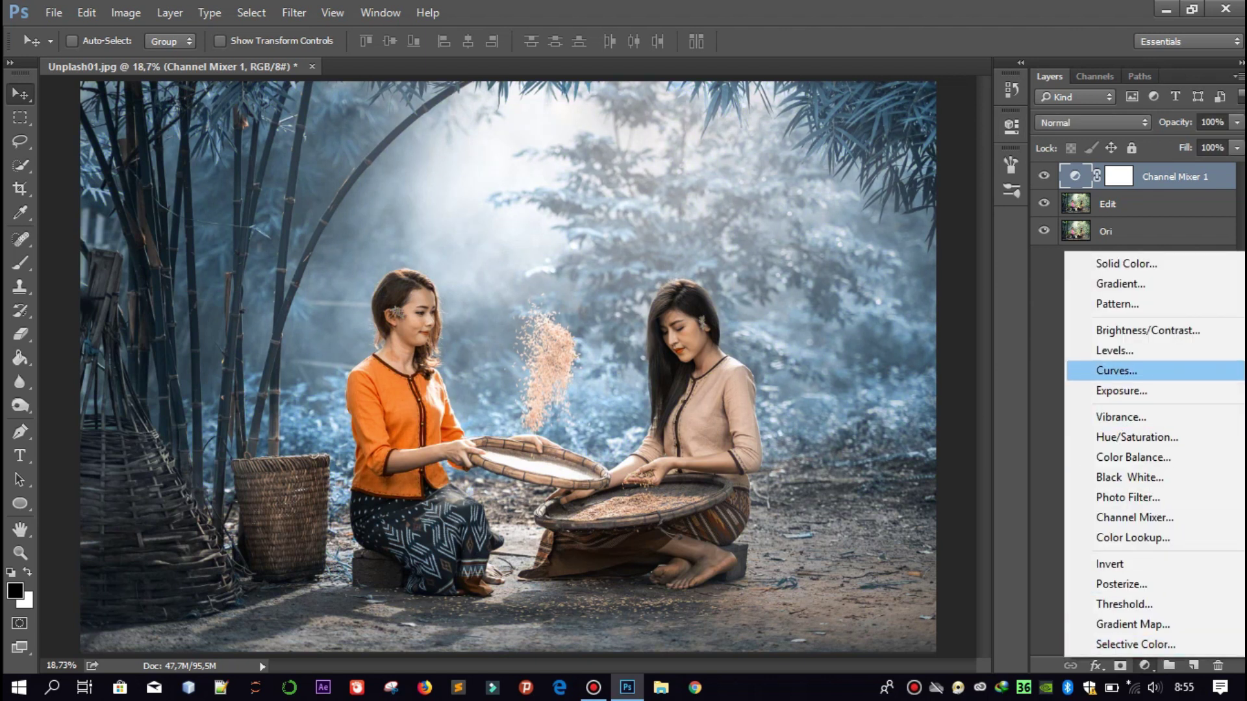
Add a Curves adjustment layer and lift its black point output to 7.
left_click(1116, 370)
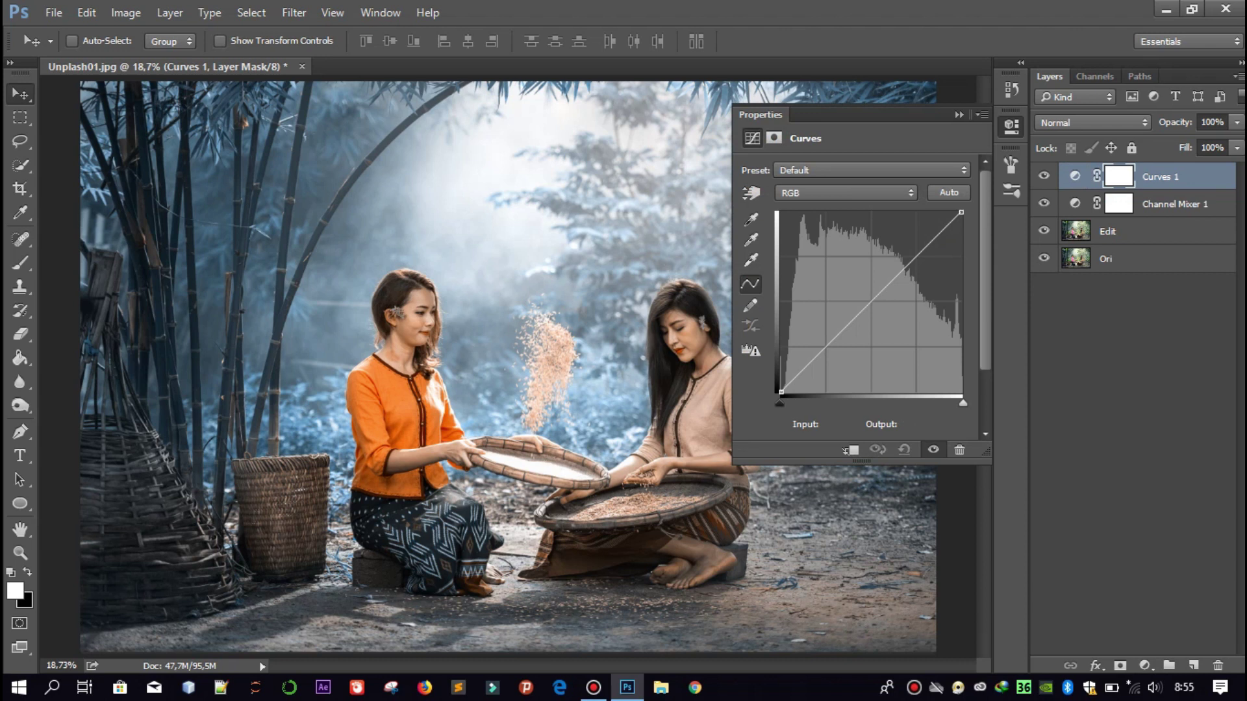
left_click(780, 392)
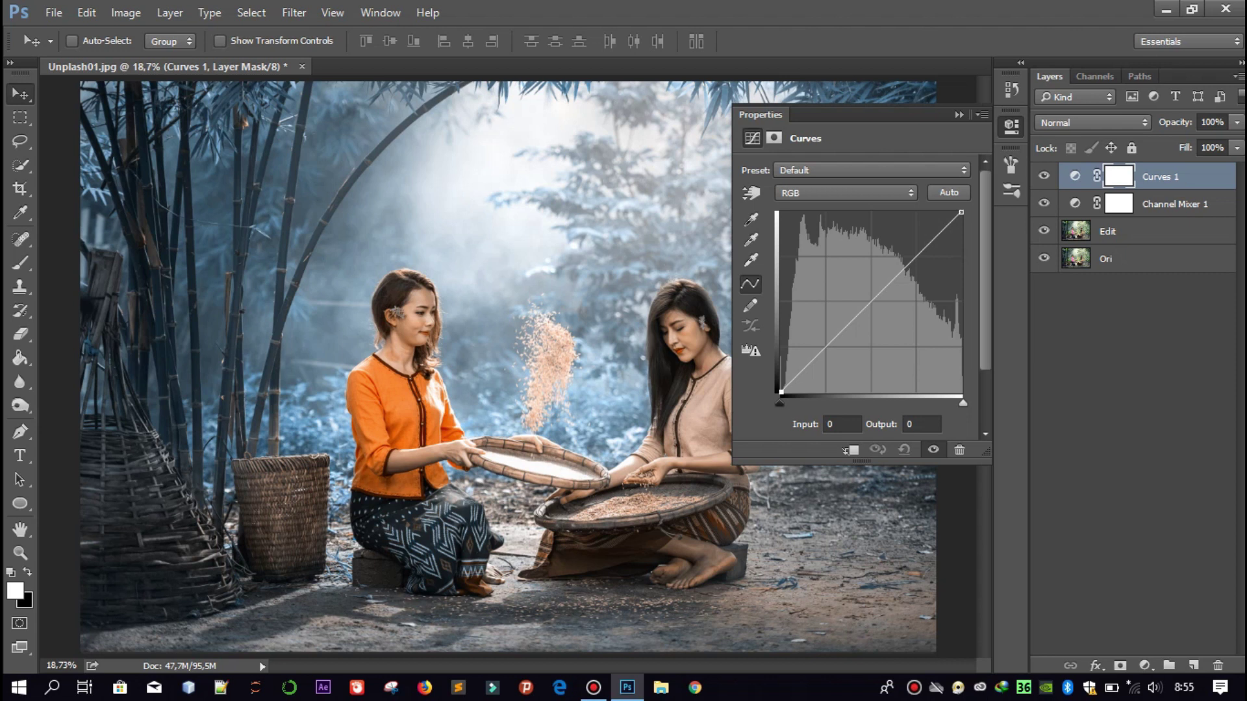
left_click(912, 424)
type("7")
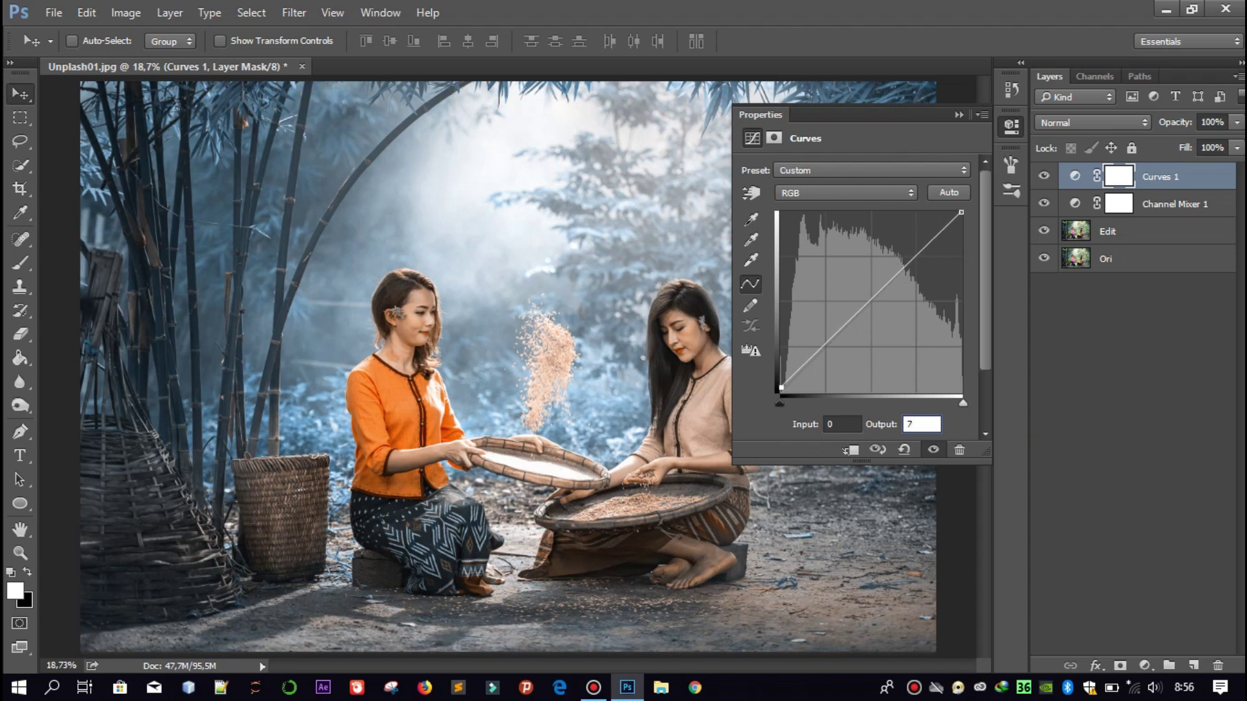
key("Return")
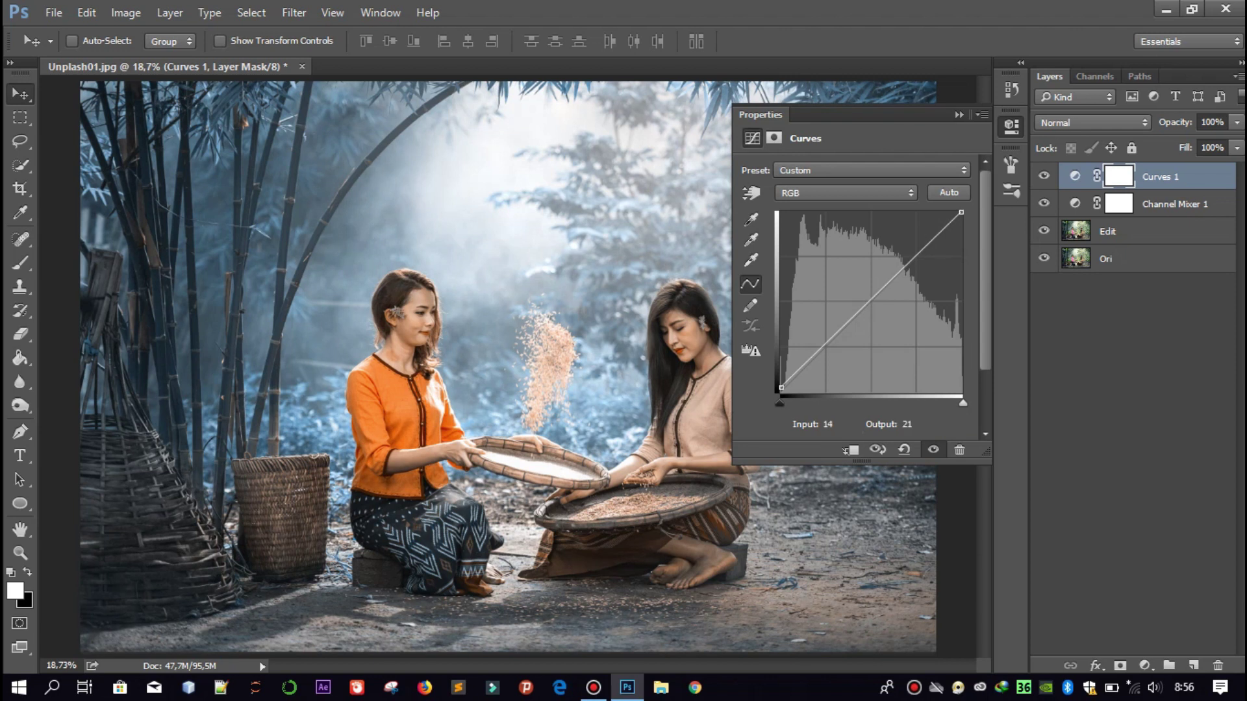
Add a shadow point on the curve at 62/60.
left_click(825, 345)
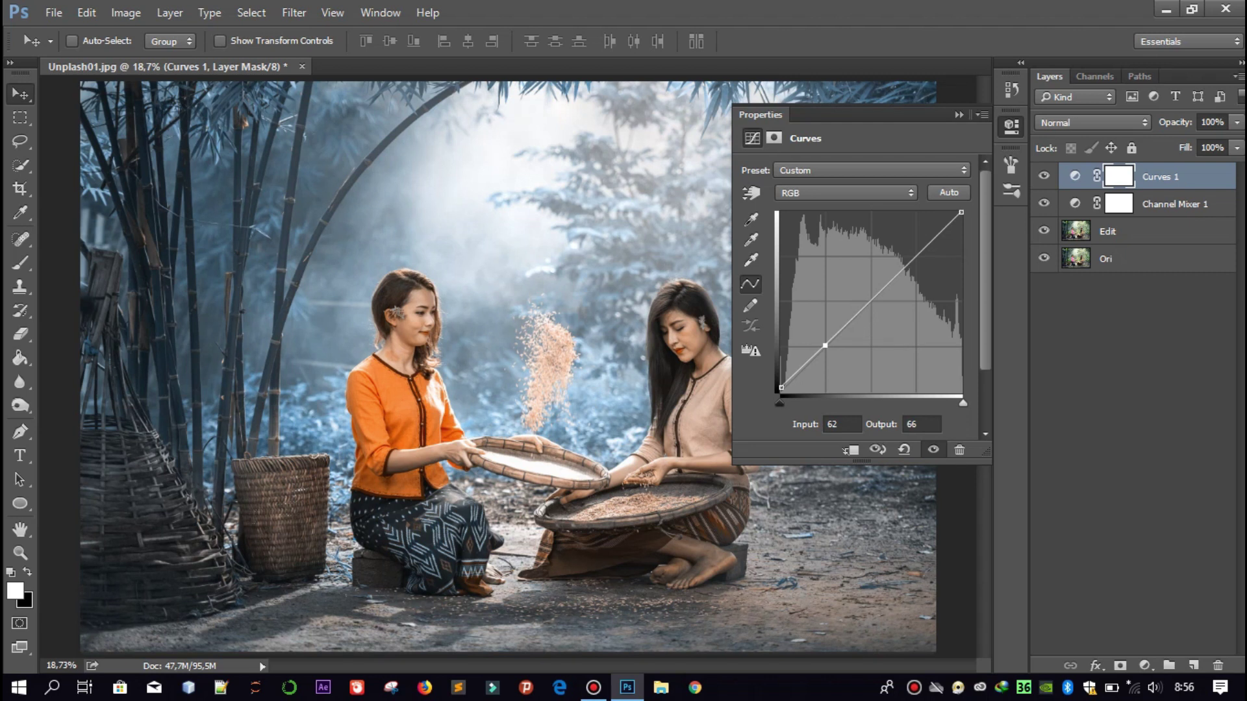
left_click(922, 424)
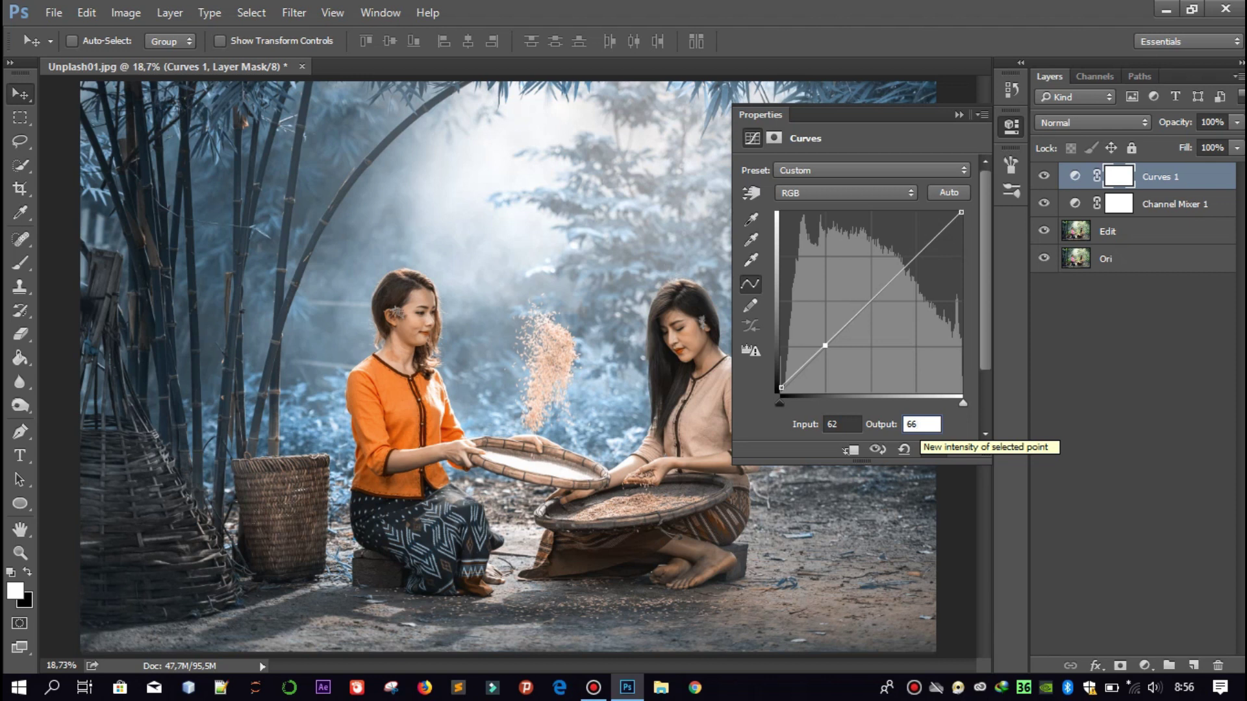
key("BackSpace")
type("0")
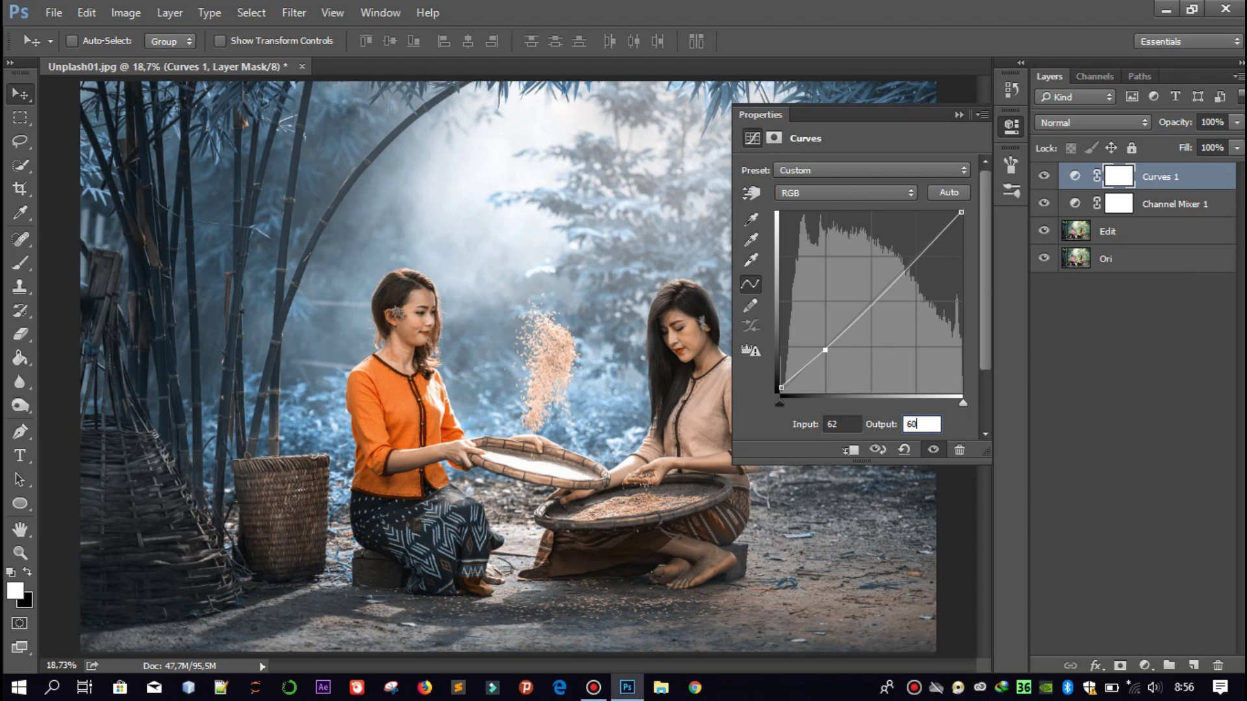
key("minus")
key("plus")
Add a midtone point on the curve at 122/130.
left_click(870, 301)
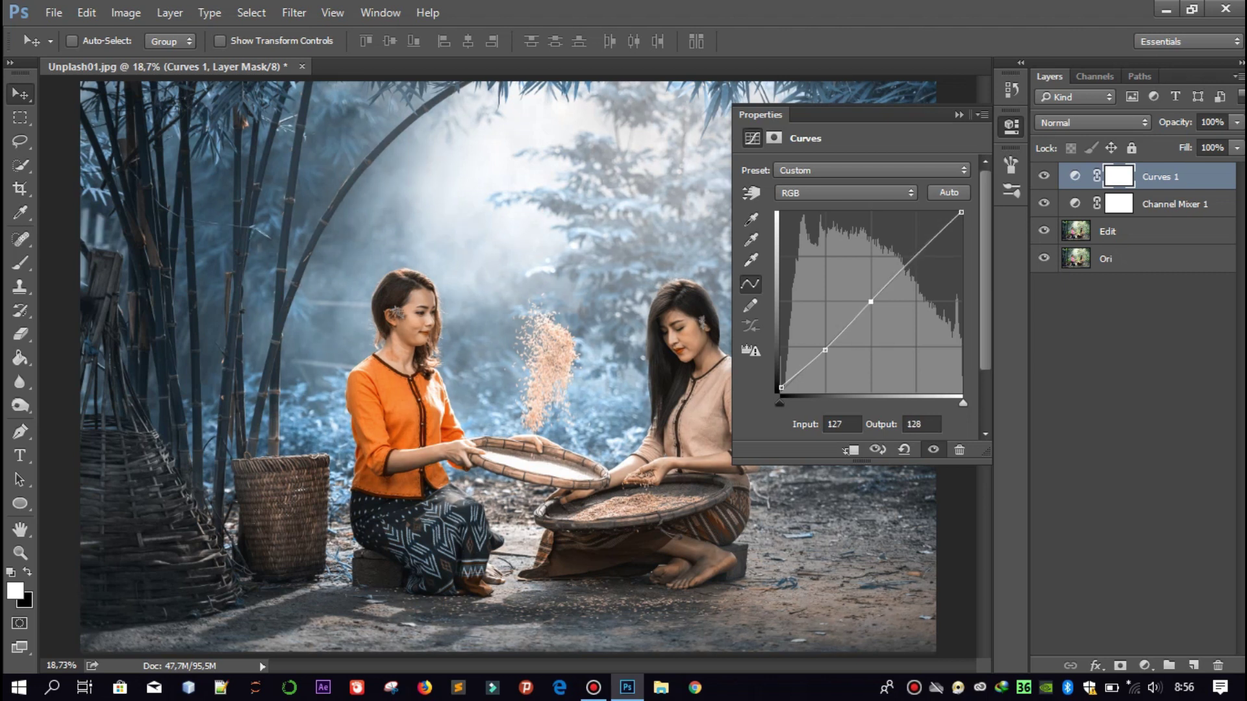
left_click(842, 424)
key("BackSpace")
type("2")
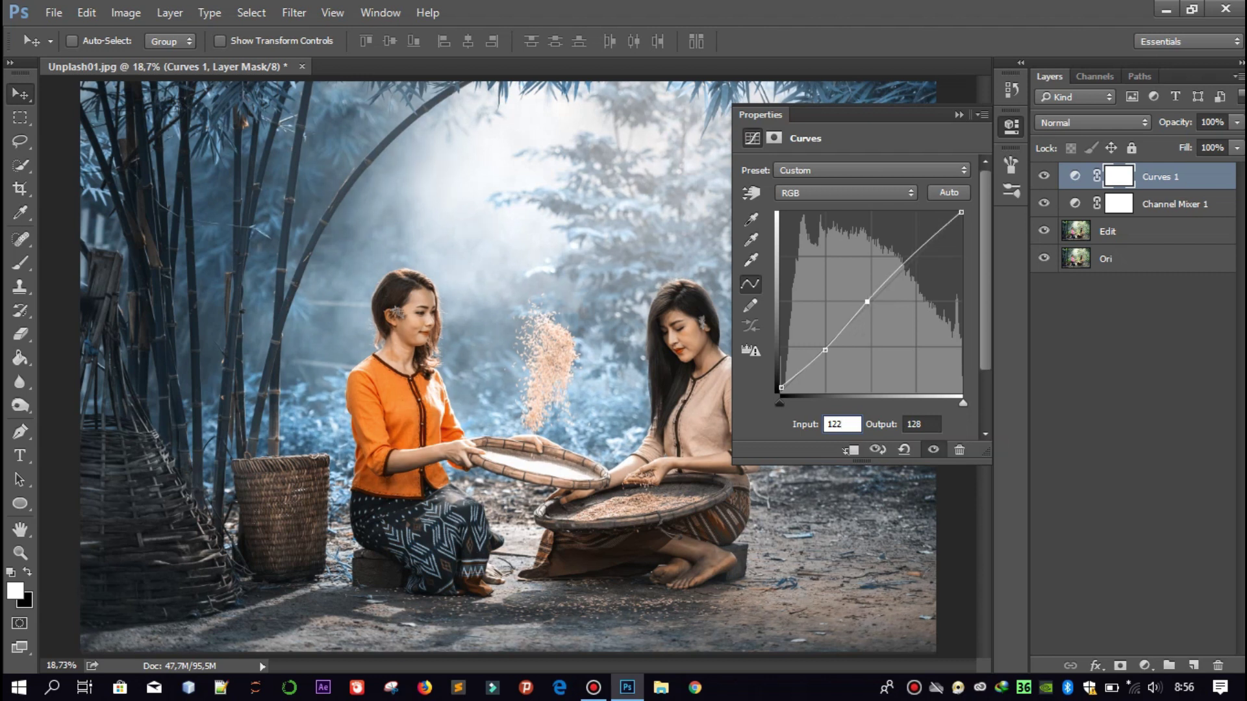
key("Tab")
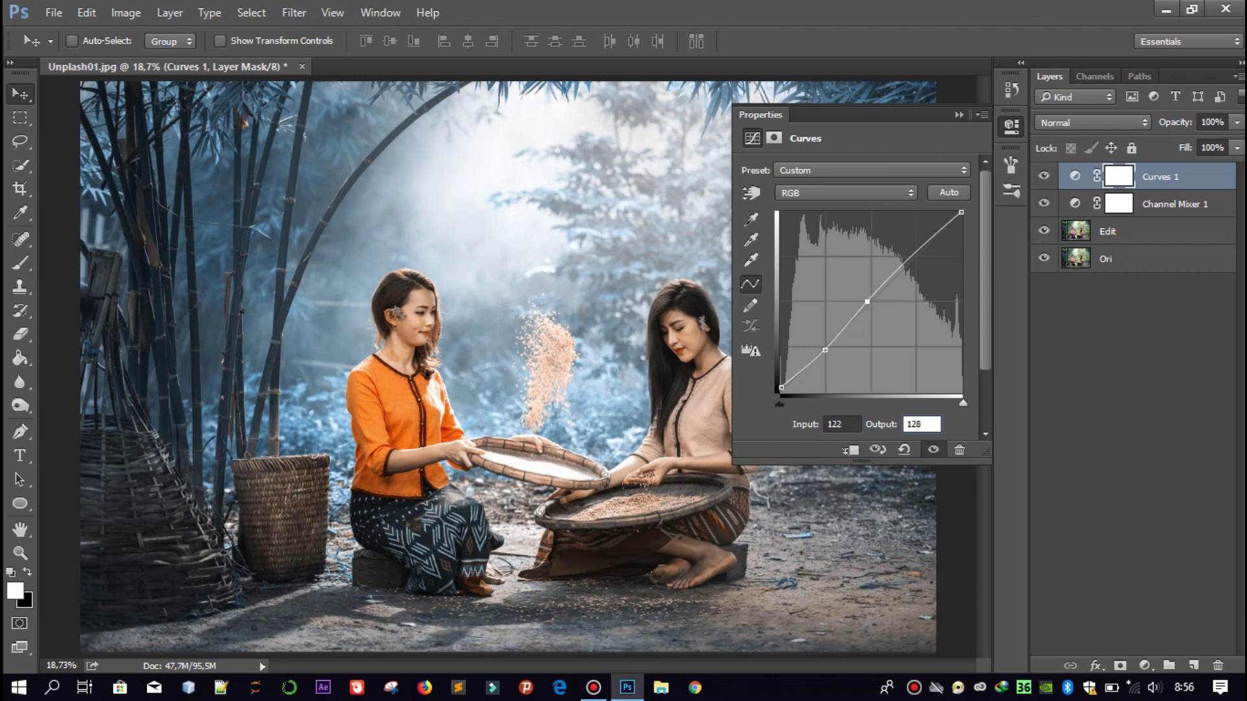
type("13")
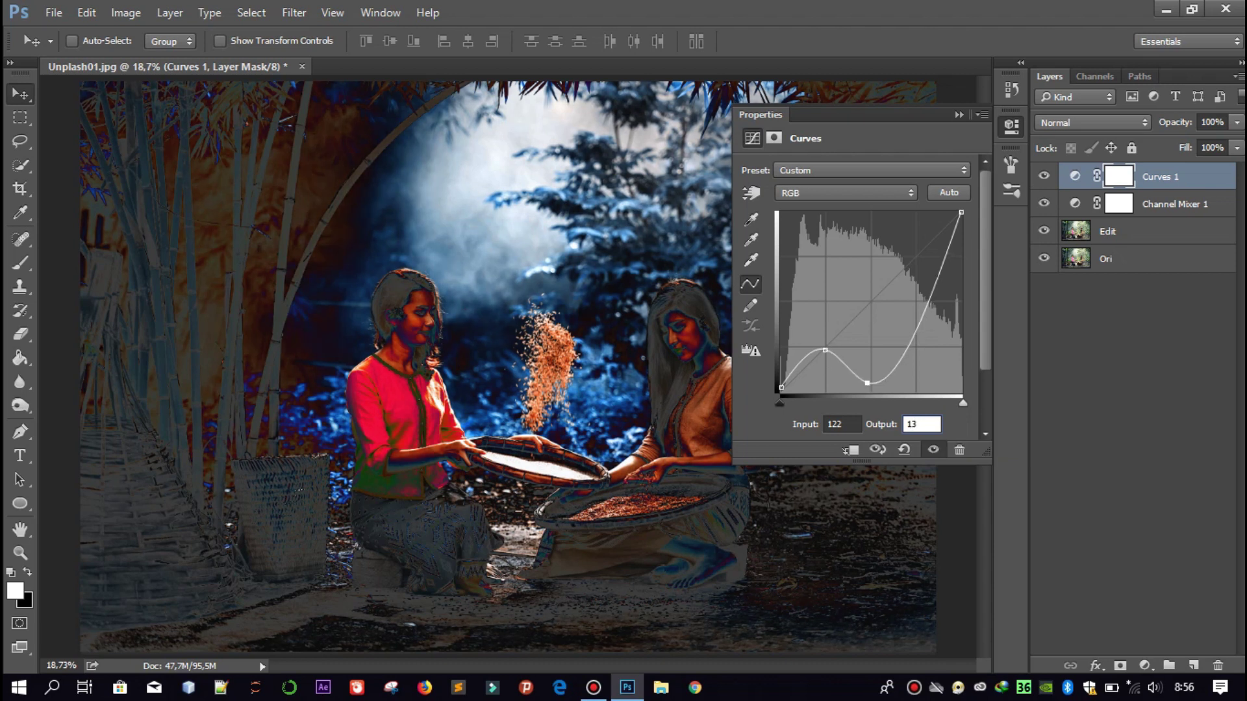
type("0")
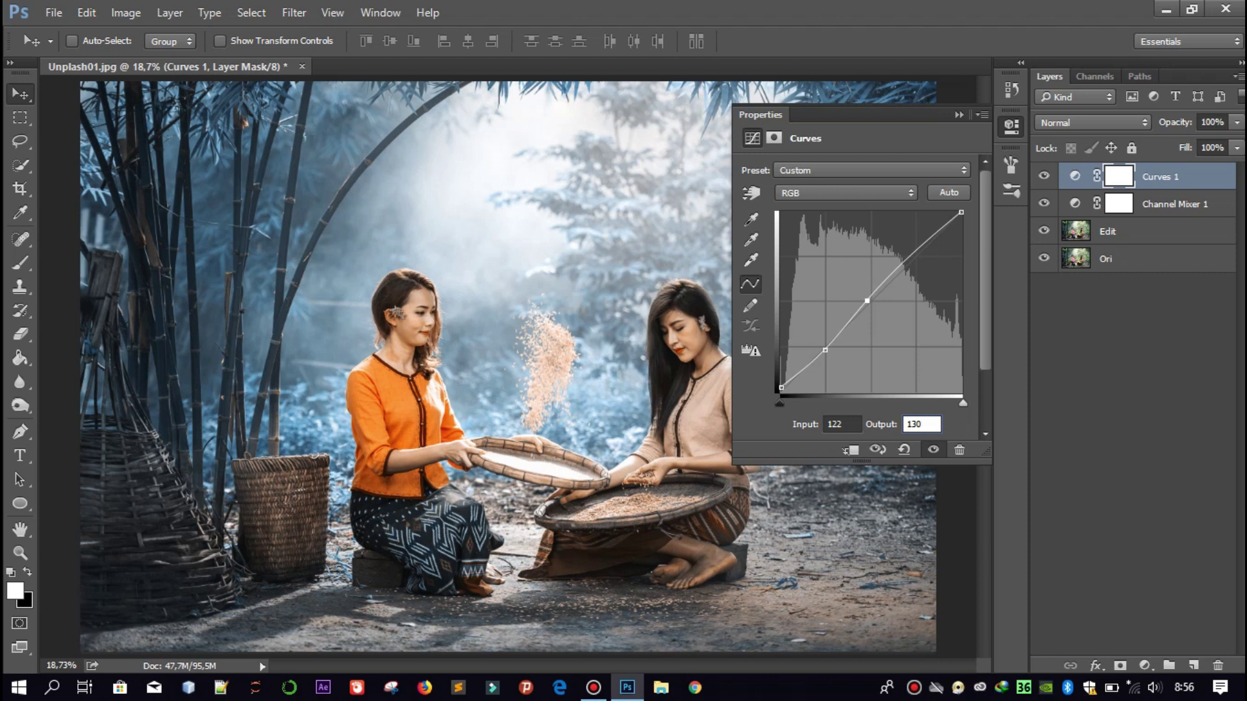
Add a highlight point on the curve at 186/194.
left_click(915, 257)
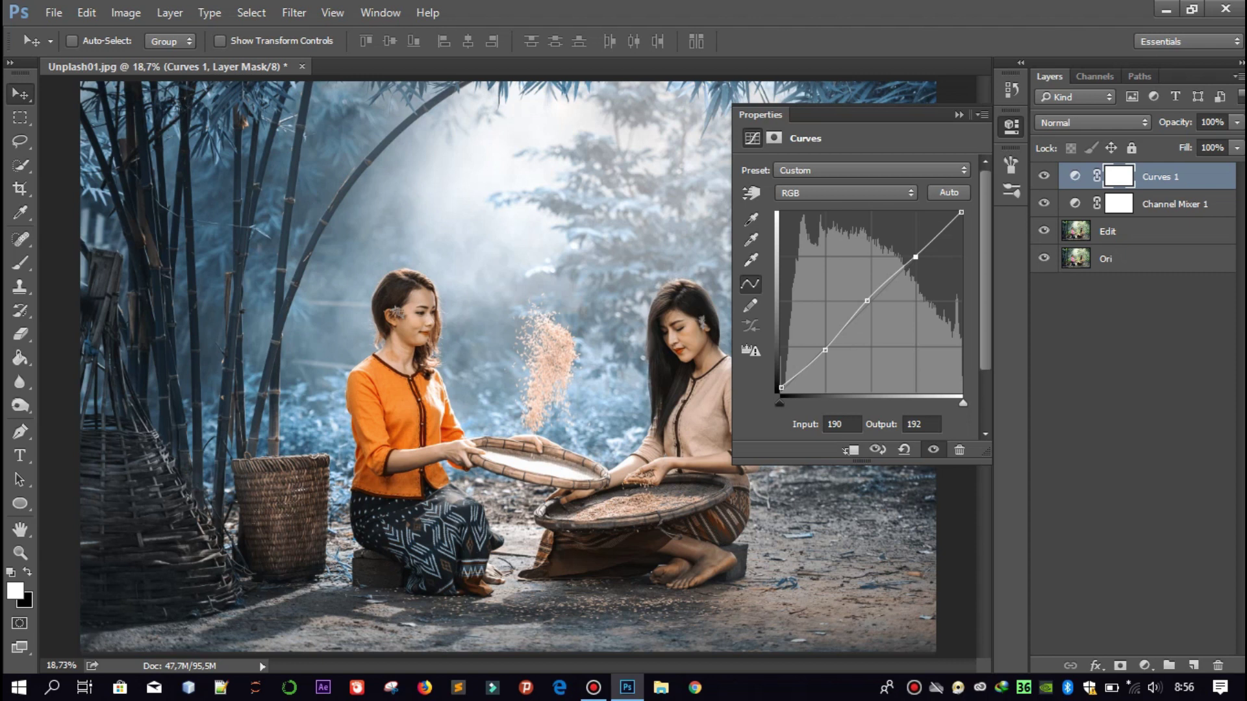
left_click(921, 424)
key("BackSpace")
type("4")
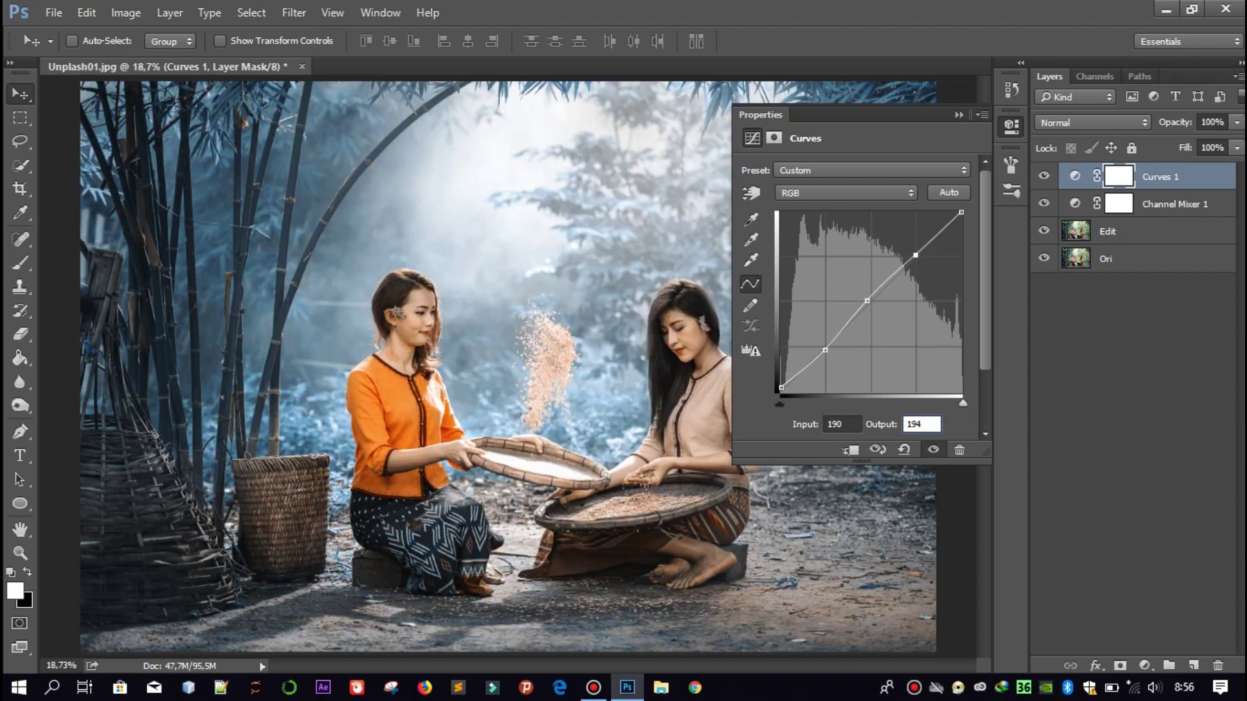
key("shift+Tab")
type("186")
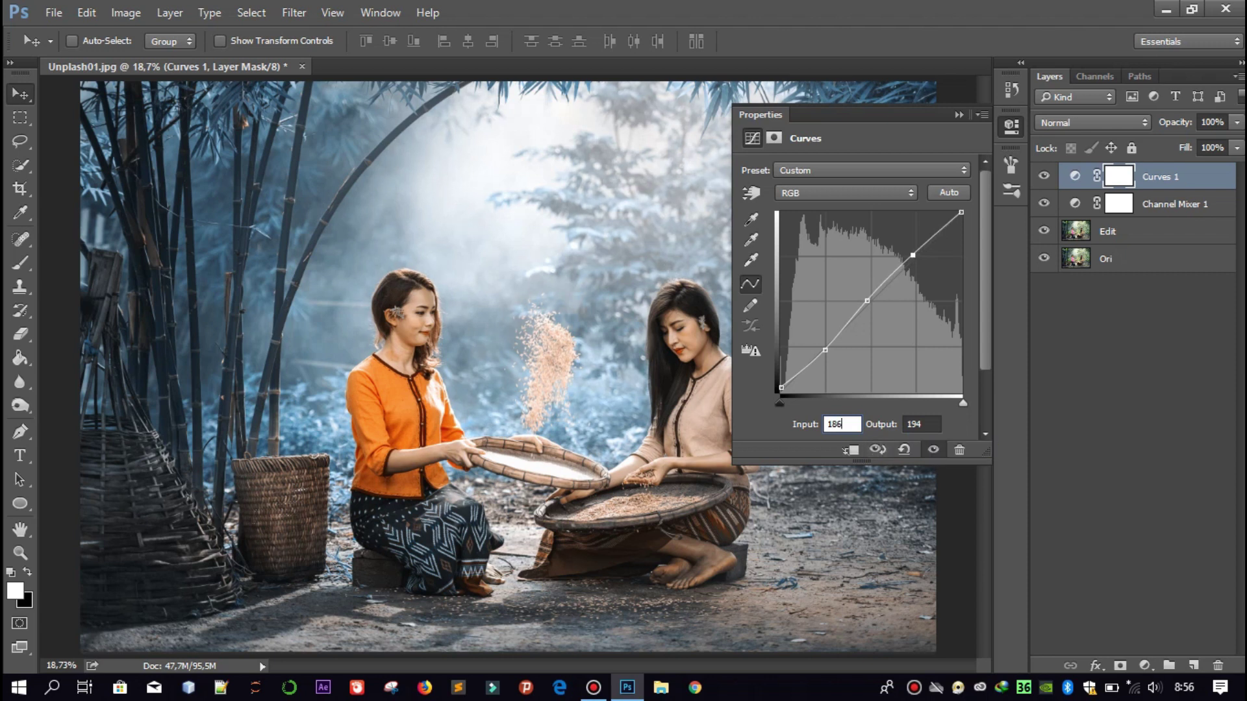
key("Tab")
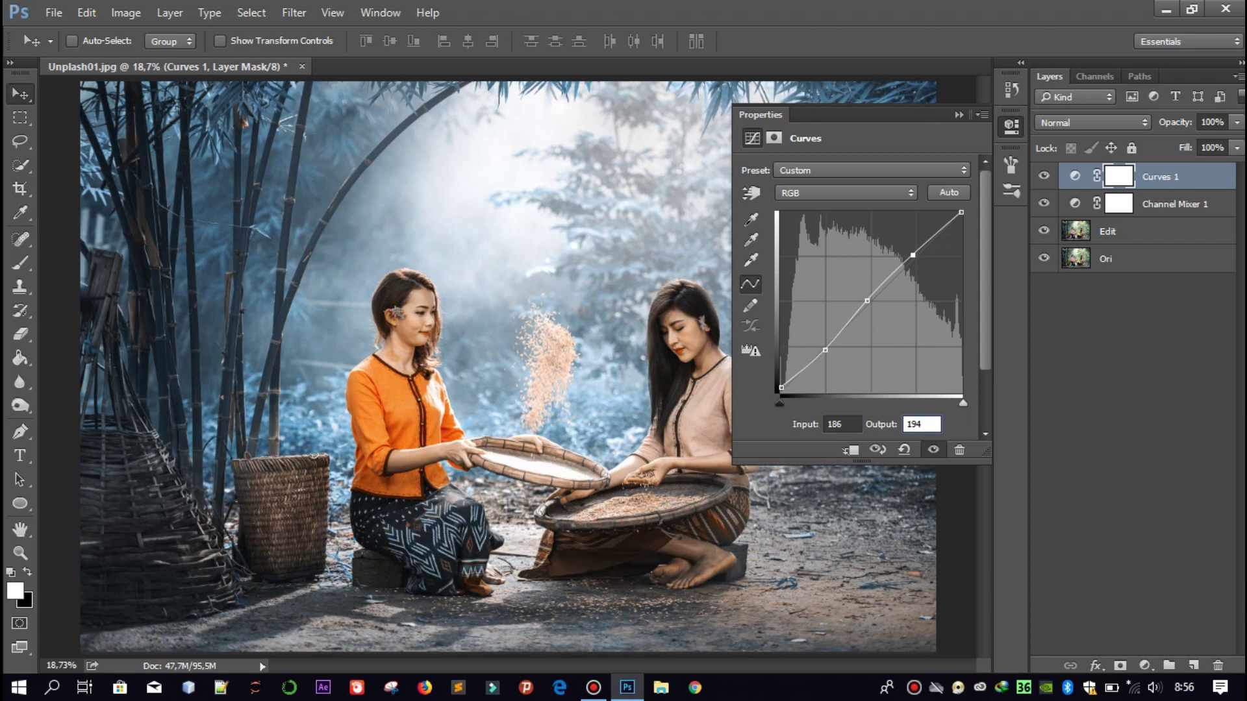
key("shift+Tab")
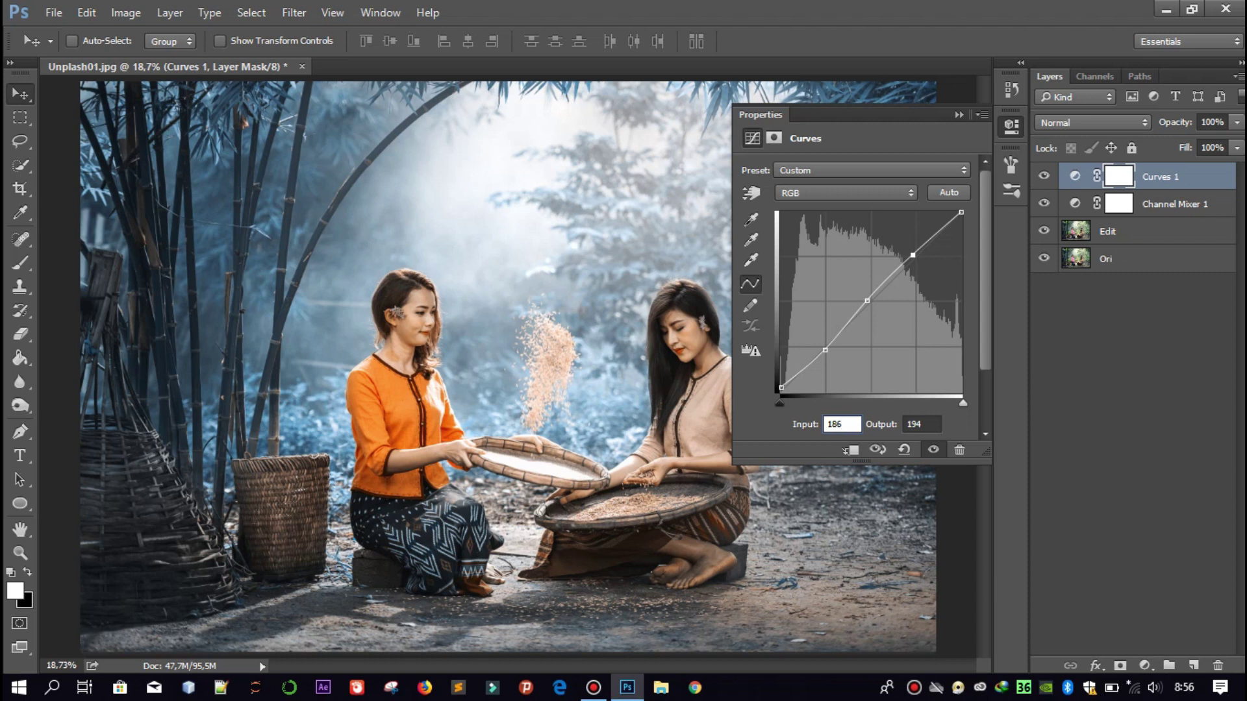
Lower the curve's white point output to 242.
key("plus")
key("Tab")
key("ctrl+d")
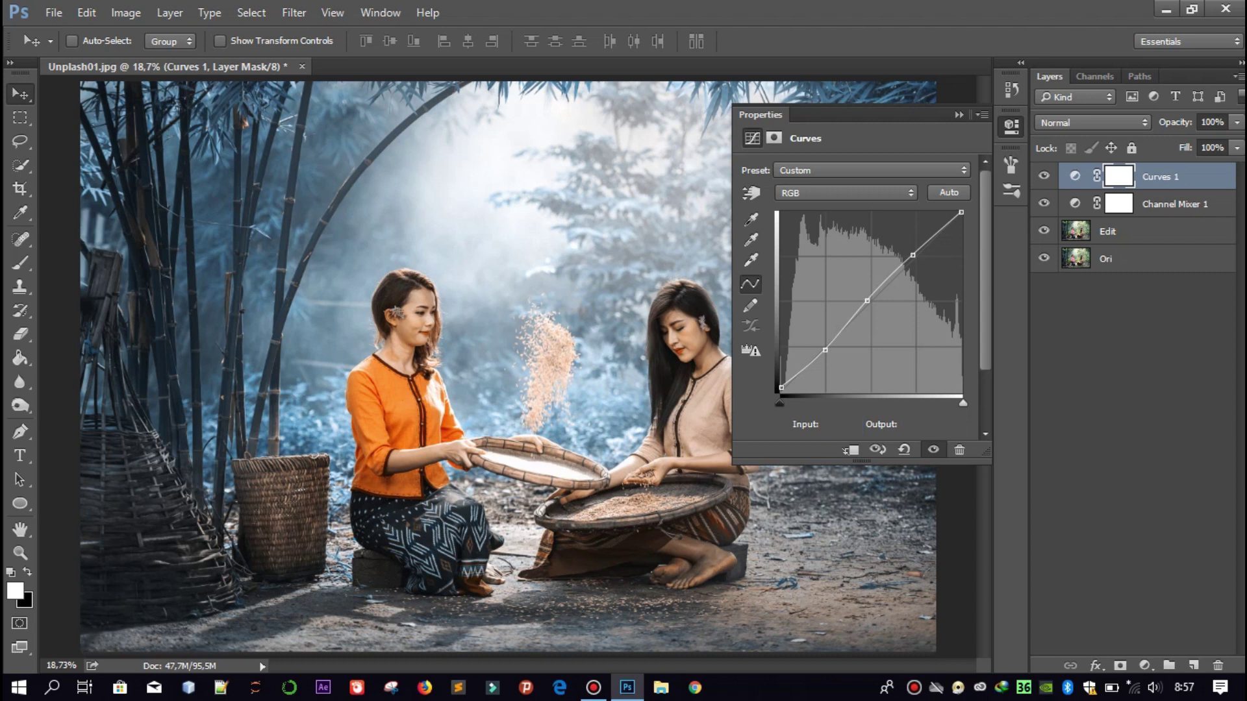
key("plus")
key("Up")
key("Up")
key("Up")
key("Tab")
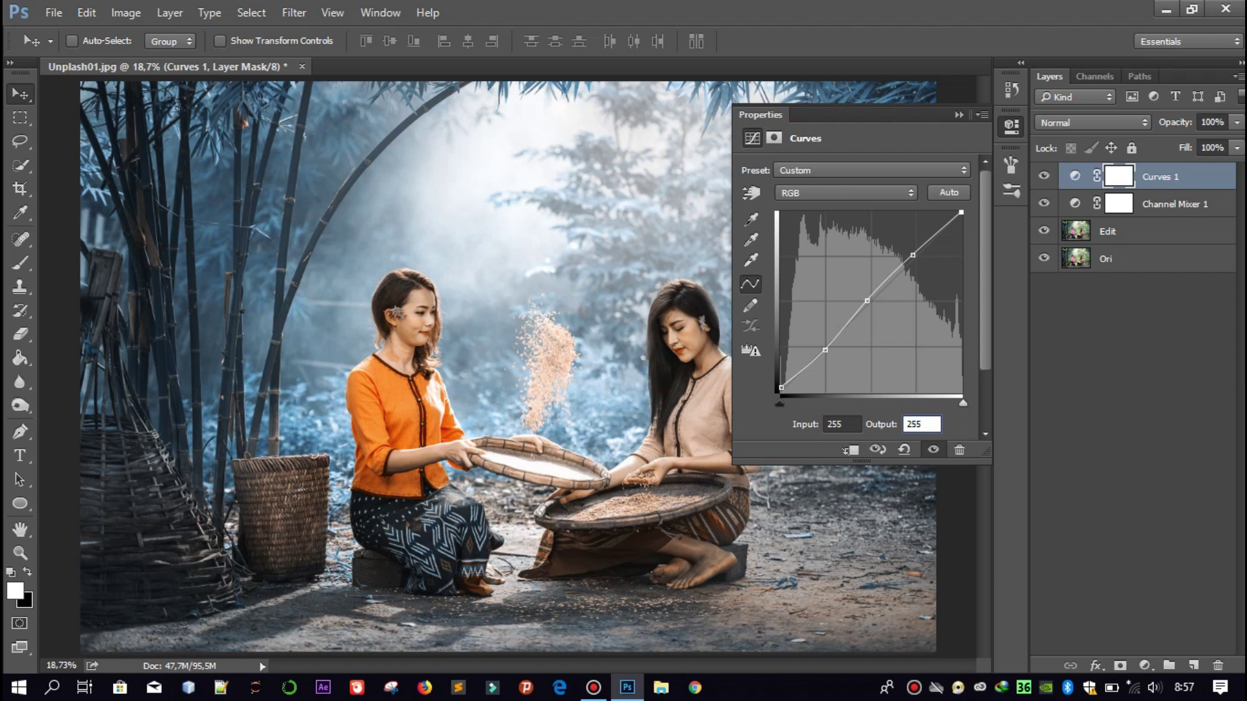
type("242")
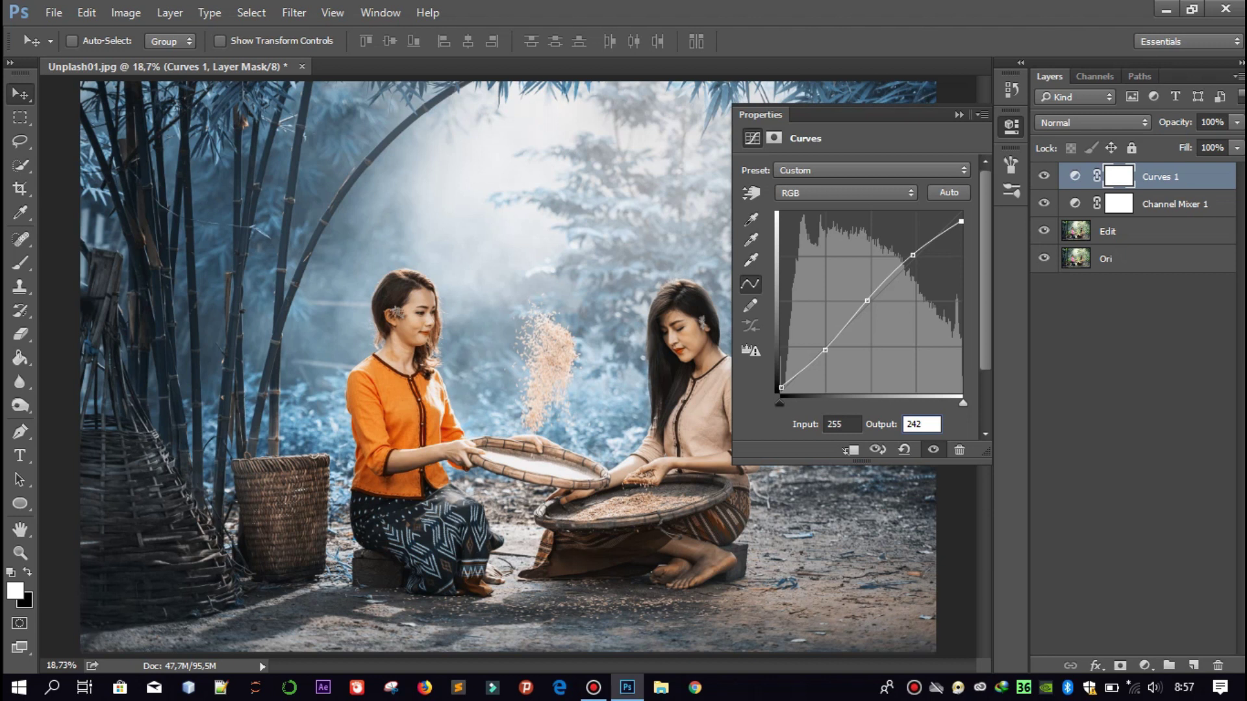
Toggle Curves 1 off and back on for a before/after comparison.
left_click(958, 115)
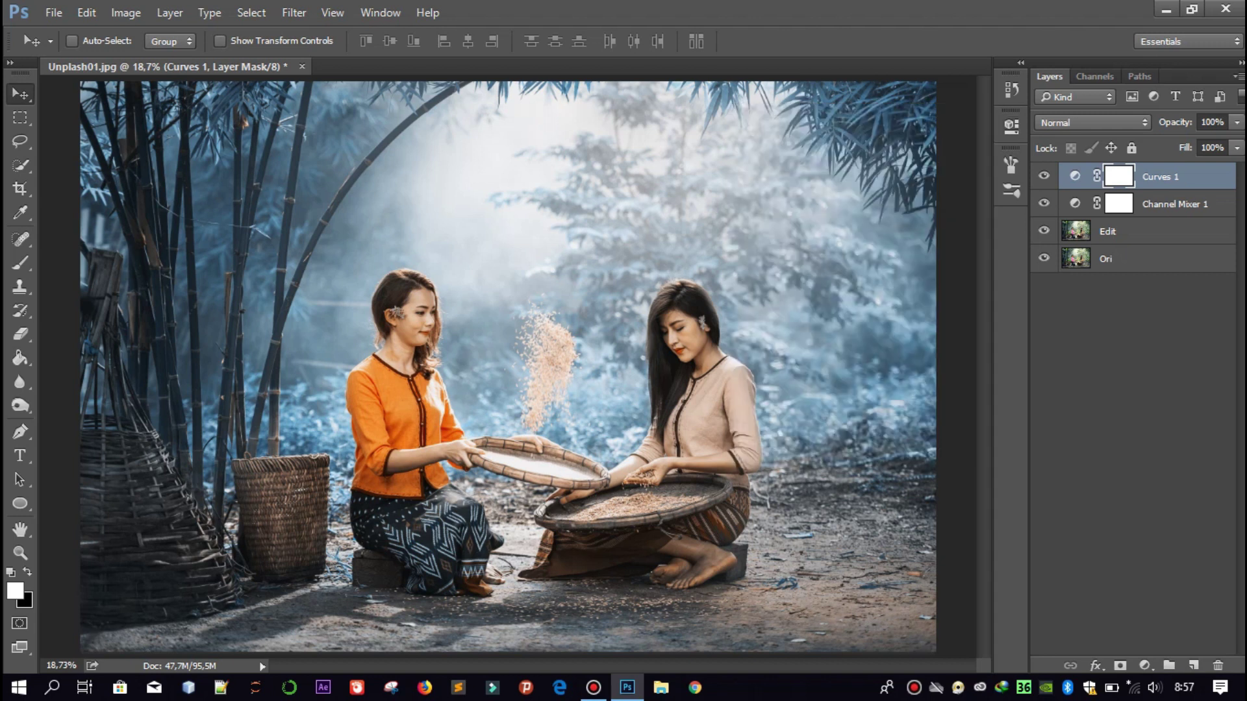
left_click(1044, 175)
left_click(1043, 175)
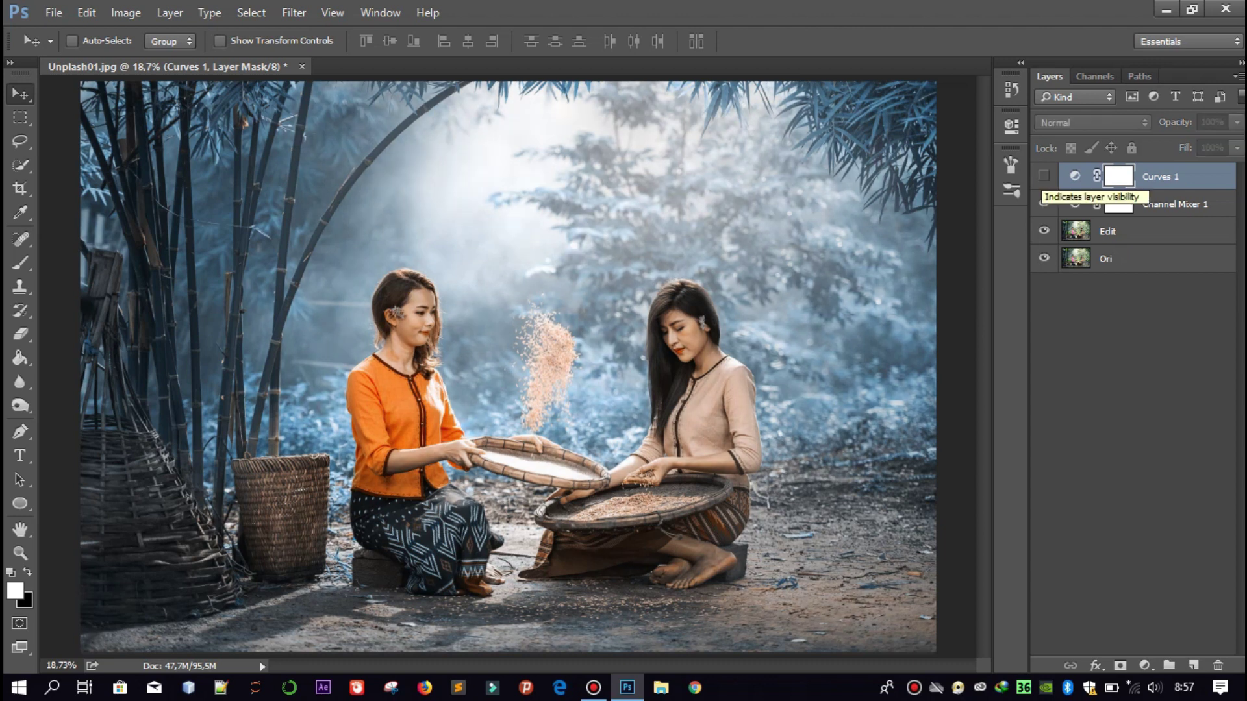
left_click(1044, 175)
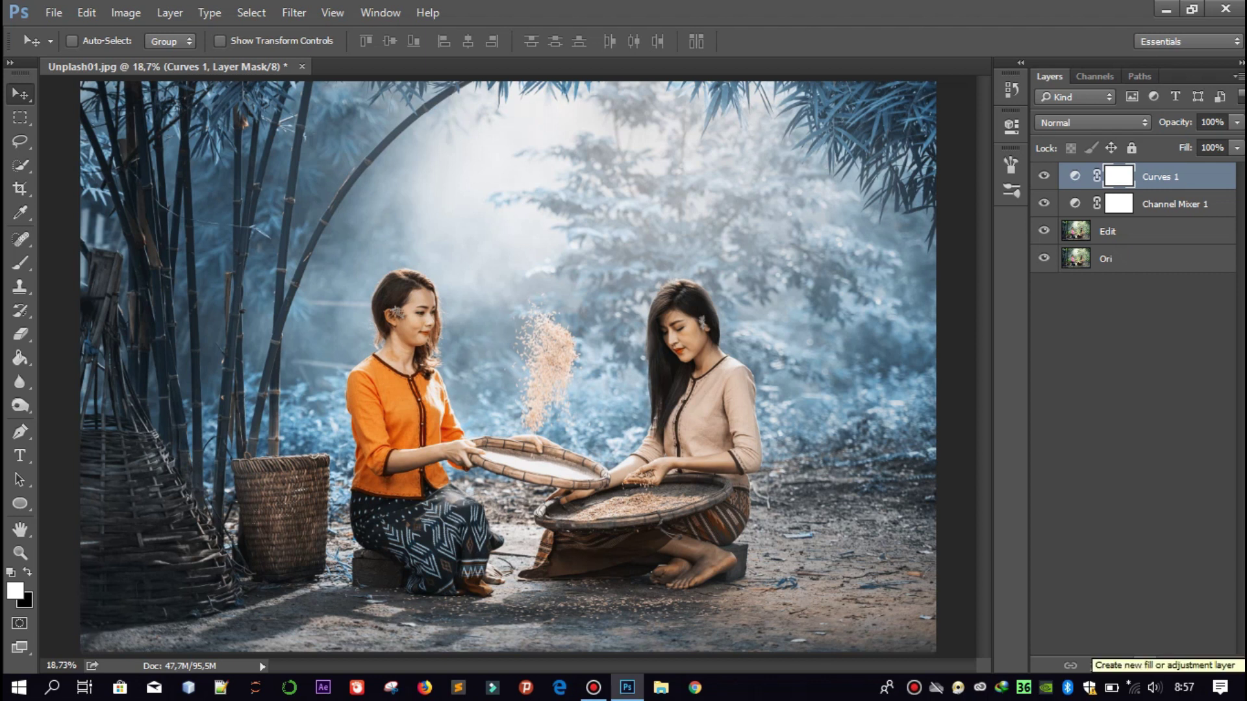
left_click(1144, 665)
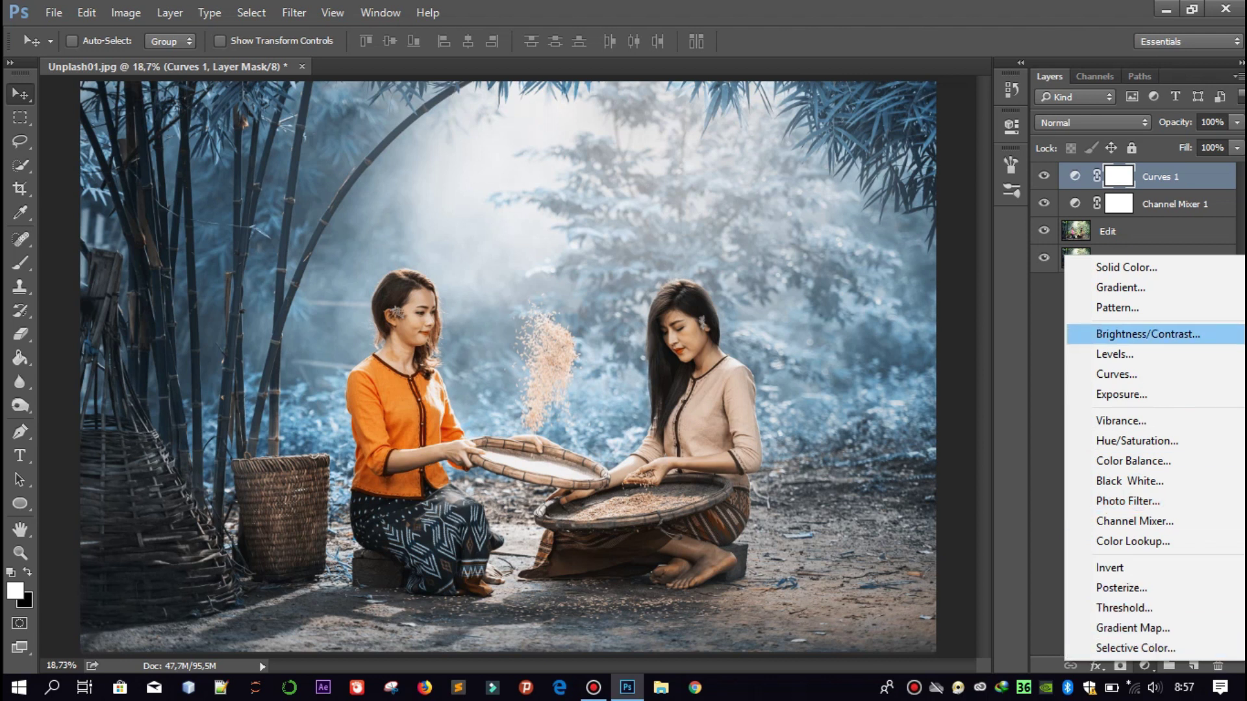
Add a Levels adjustment layer with input levels 8, 1.21 and 255.
key("Escape")
left_click(1144, 665)
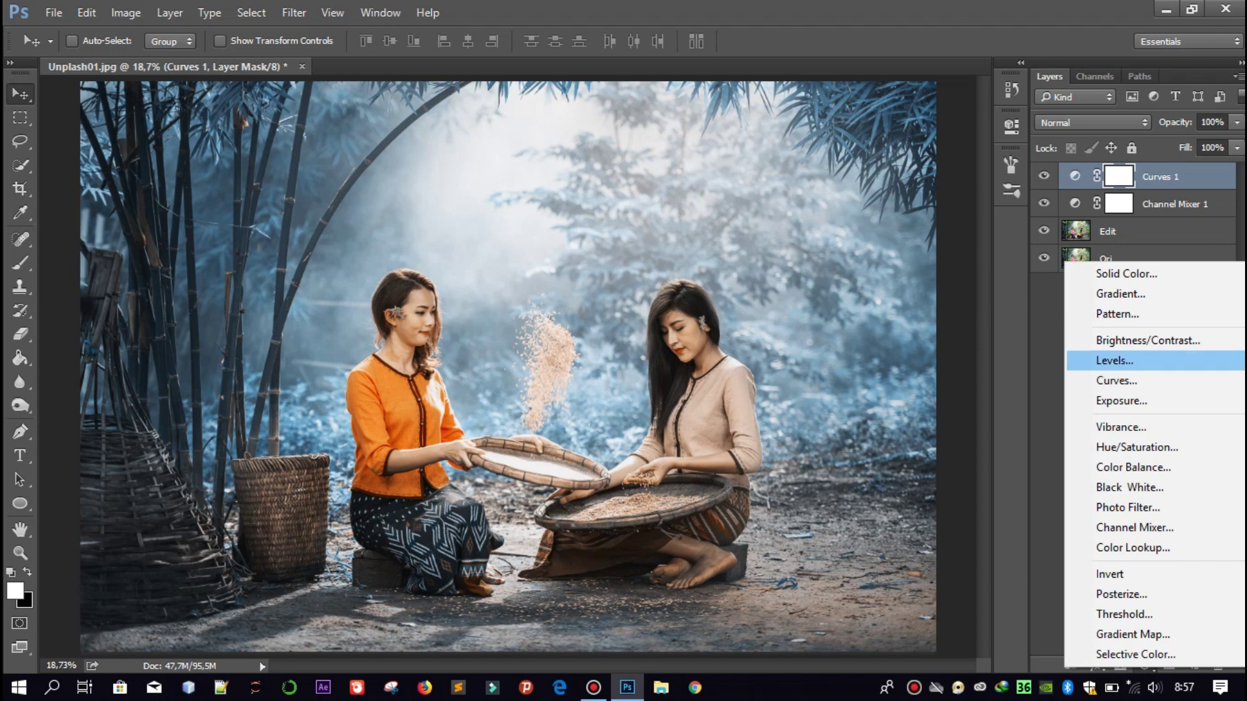
left_click(1114, 361)
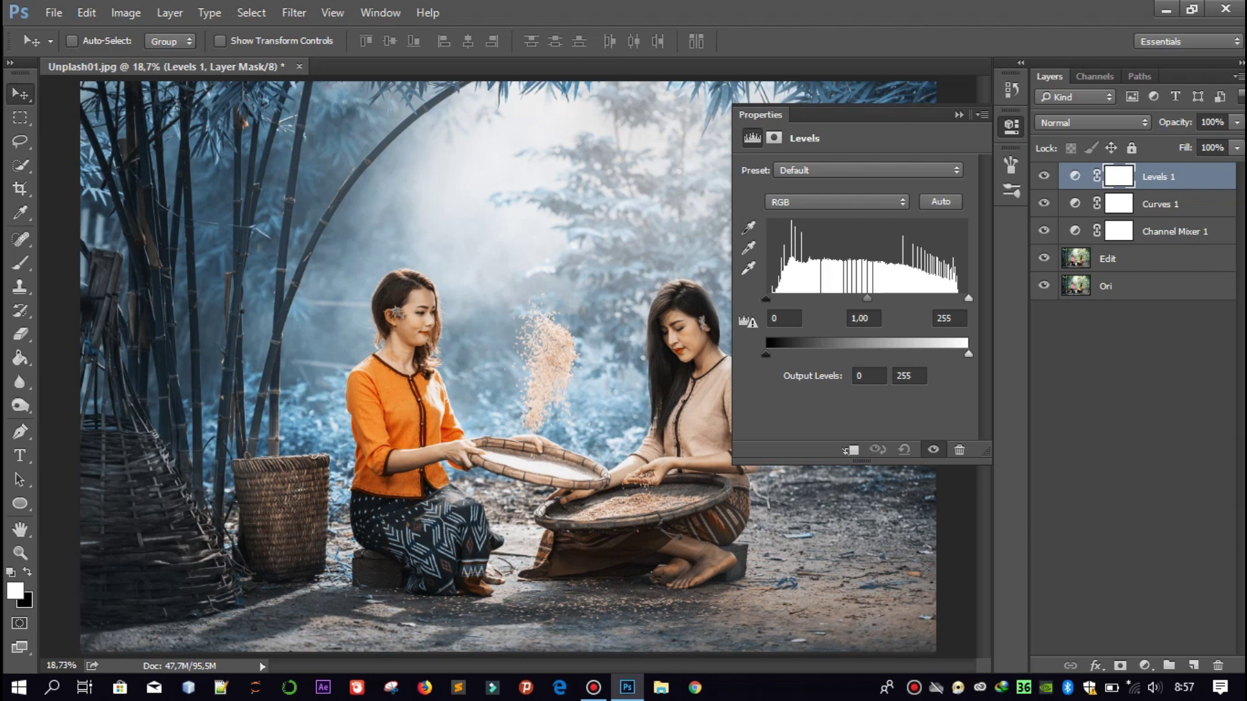
left_click_drag(765, 298, 771, 299)
left_click_drag(869, 299, 859, 299)
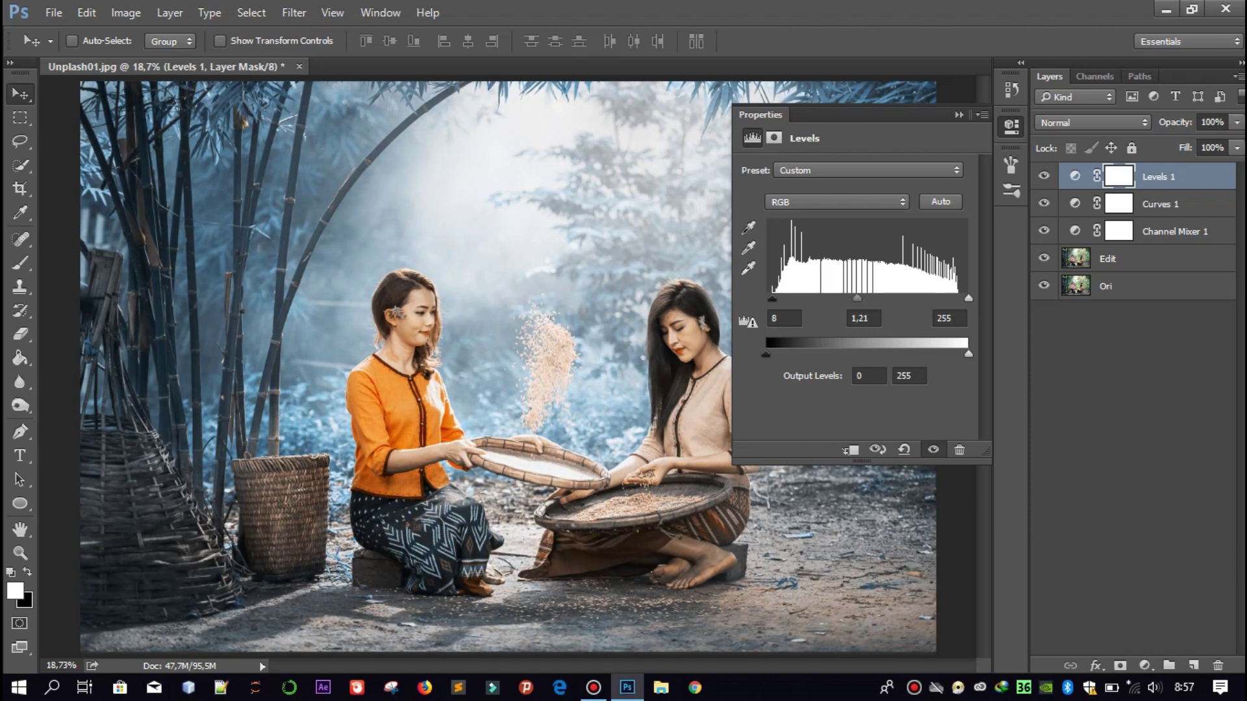
left_click(867, 318)
Hide and show Levels 1 to compare before and after.
left_click(959, 115)
left_click(1044, 175)
left_click(1043, 176)
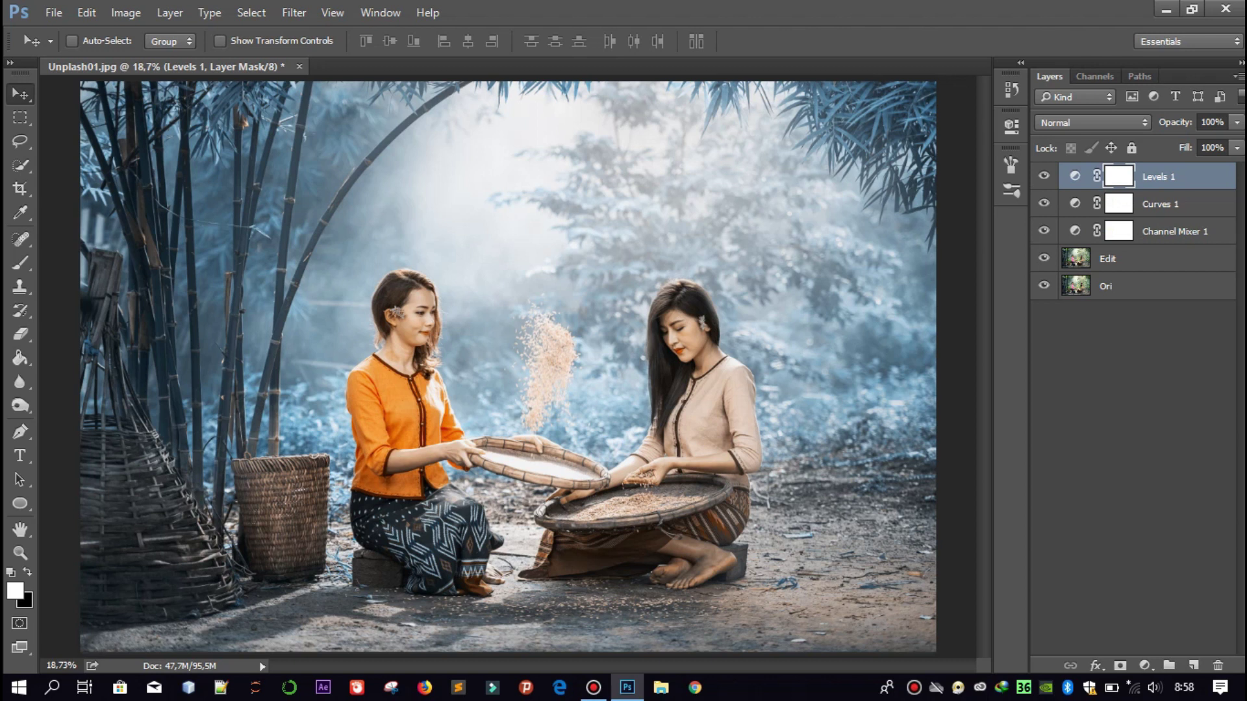
left_click(1144, 665)
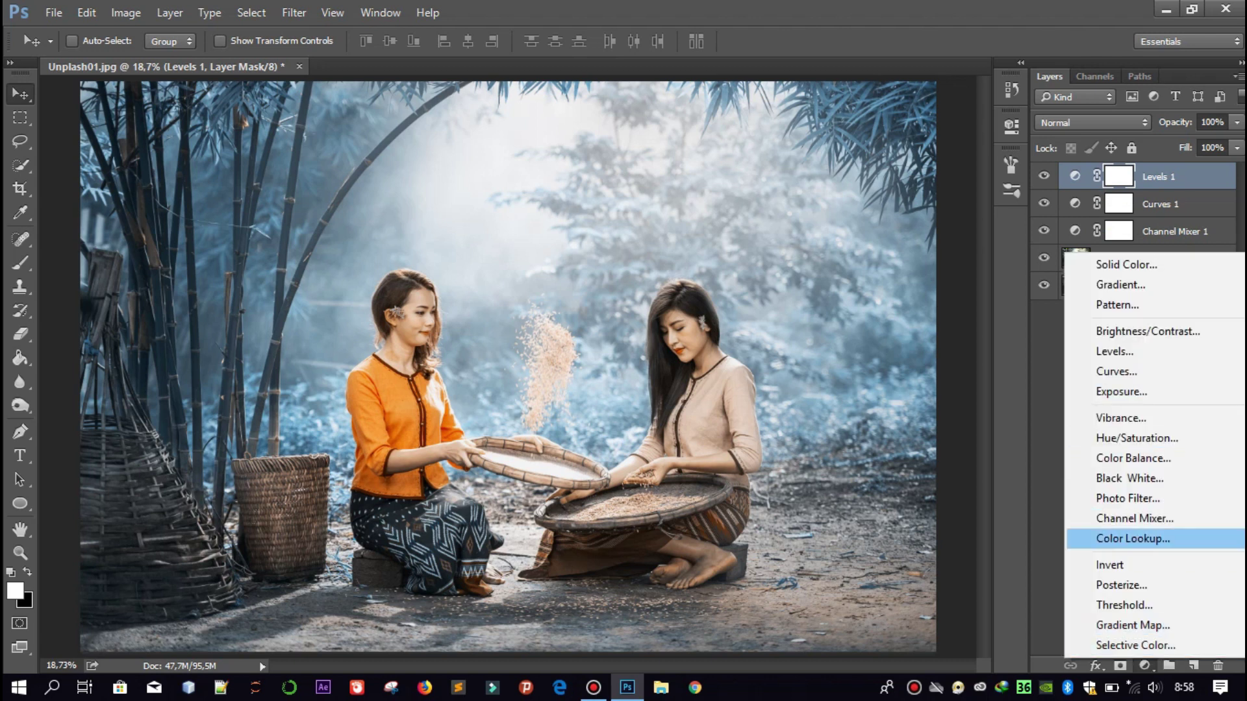
Add a Selective Color layer with Cyans set to Cyan +67 and Yellow -29.
left_click(1135, 645)
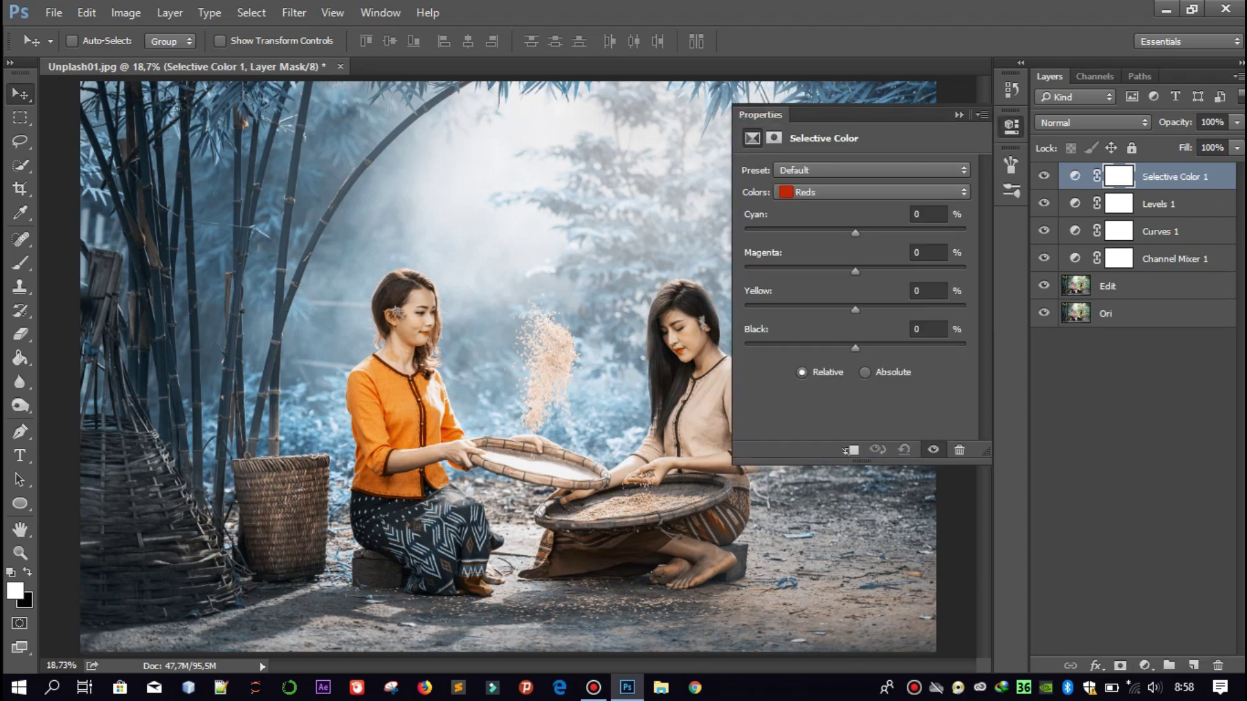
left_click(870, 192)
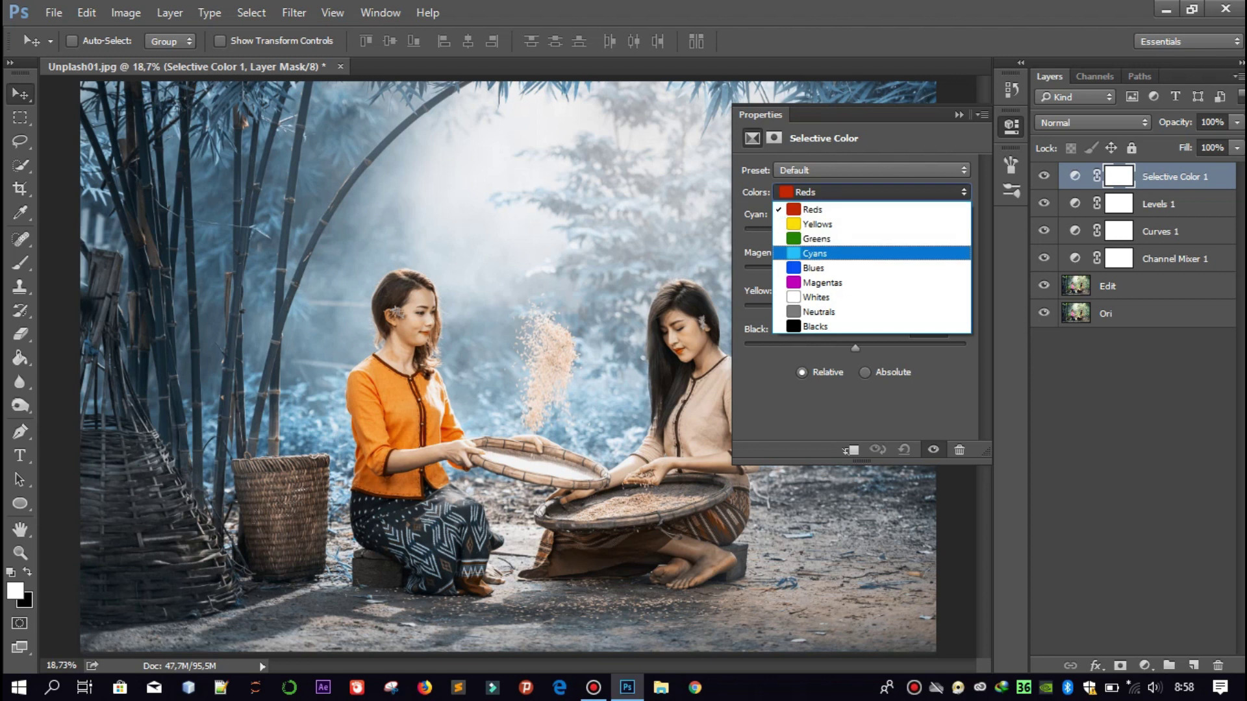
left_click(808, 253)
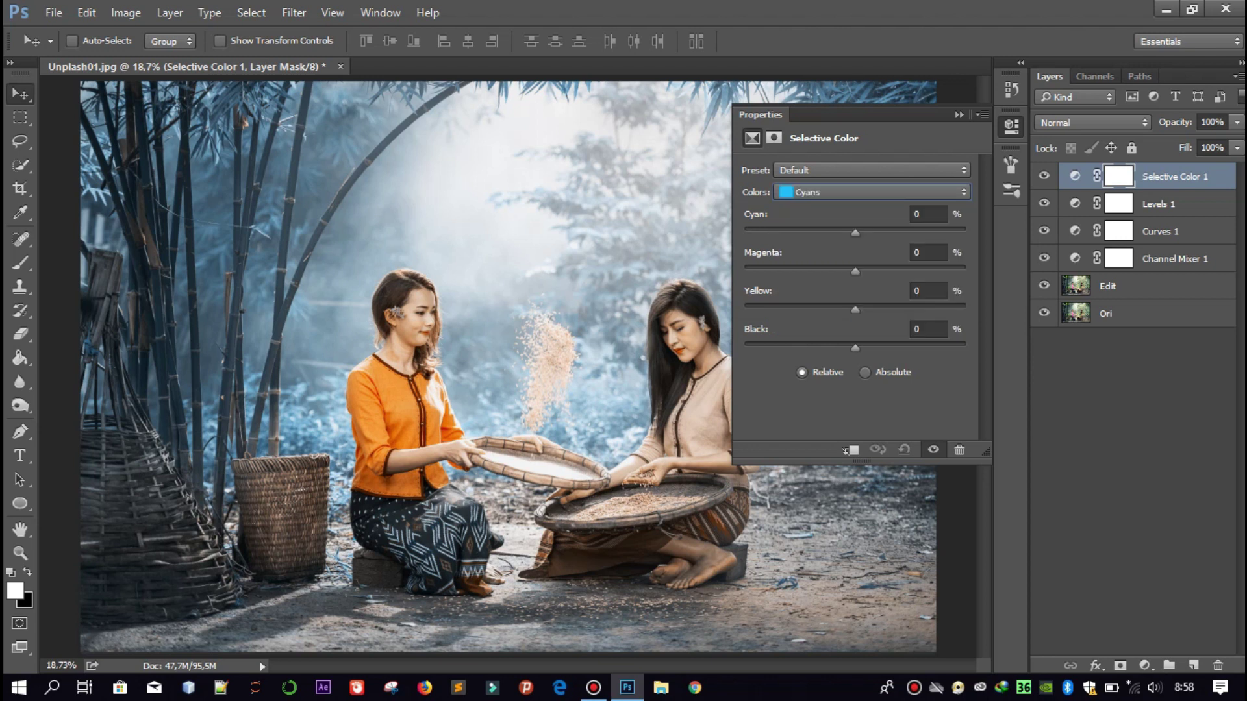
left_click_drag(855, 233, 925, 232)
left_click(928, 215)
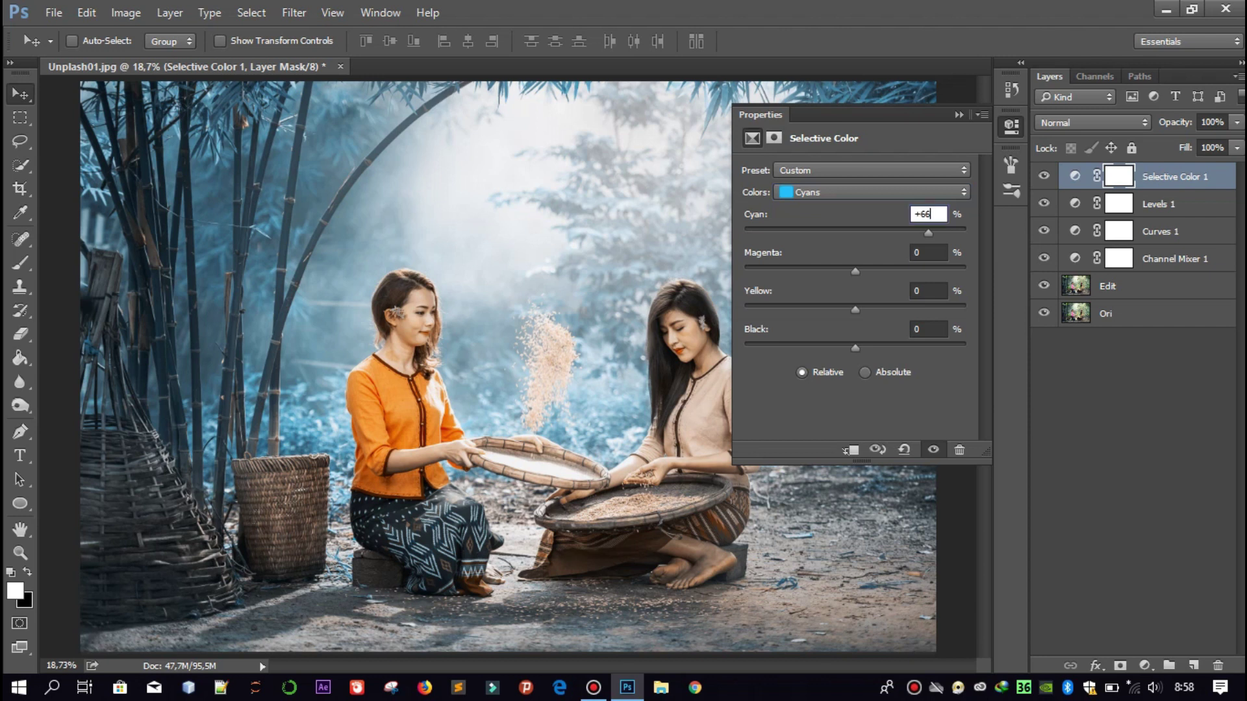
key("Up")
key("Return")
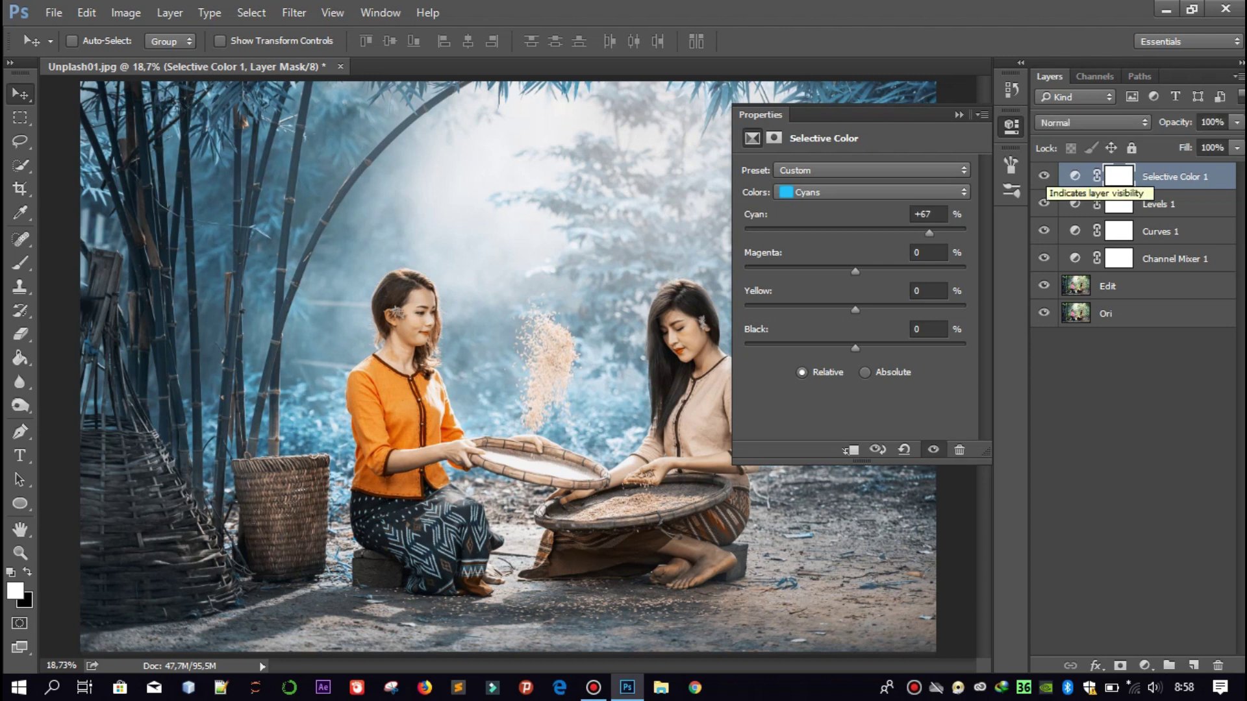
left_click_drag(854, 309, 824, 310)
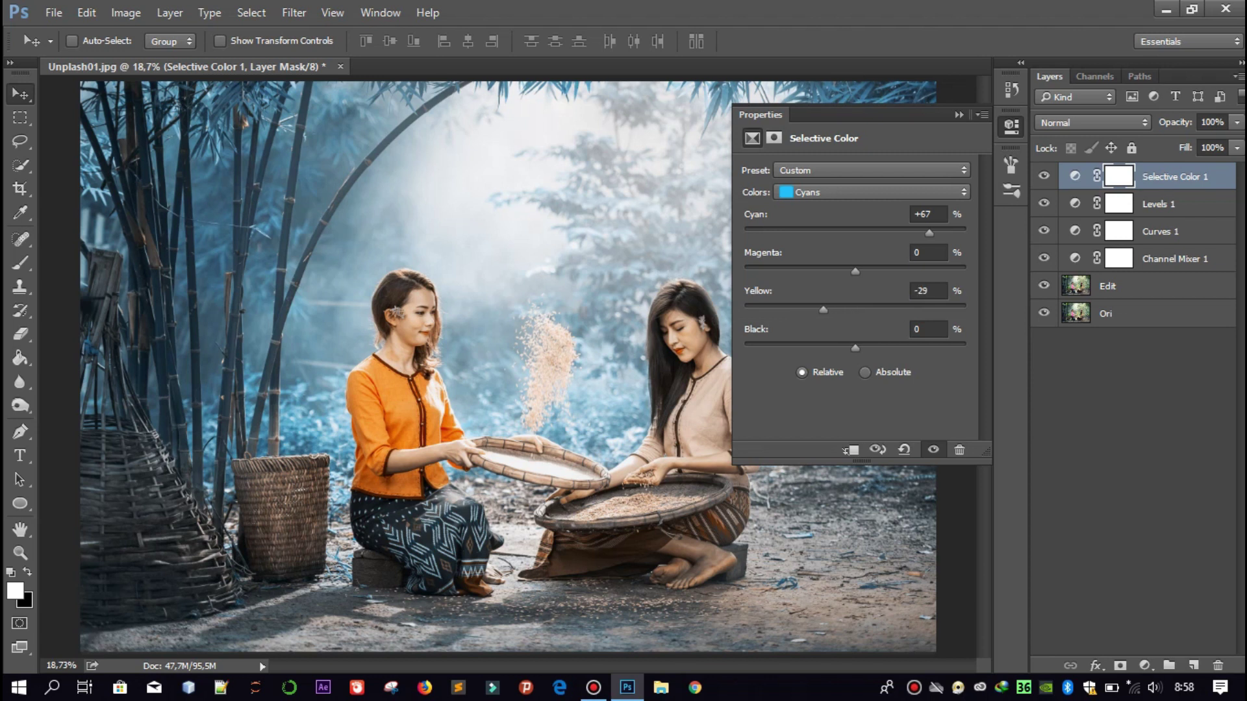
Compare the Selective Color layer on and off, then switch Colors to Blues.
left_click(1044, 175)
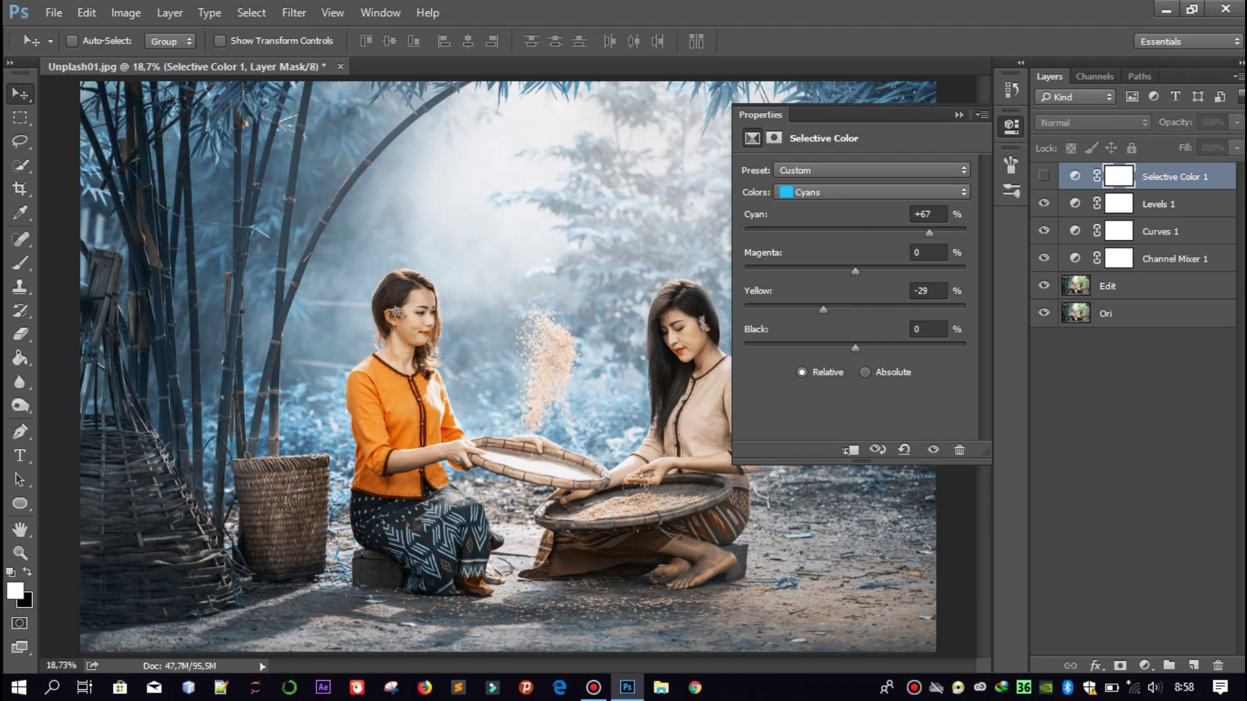
left_click(1043, 175)
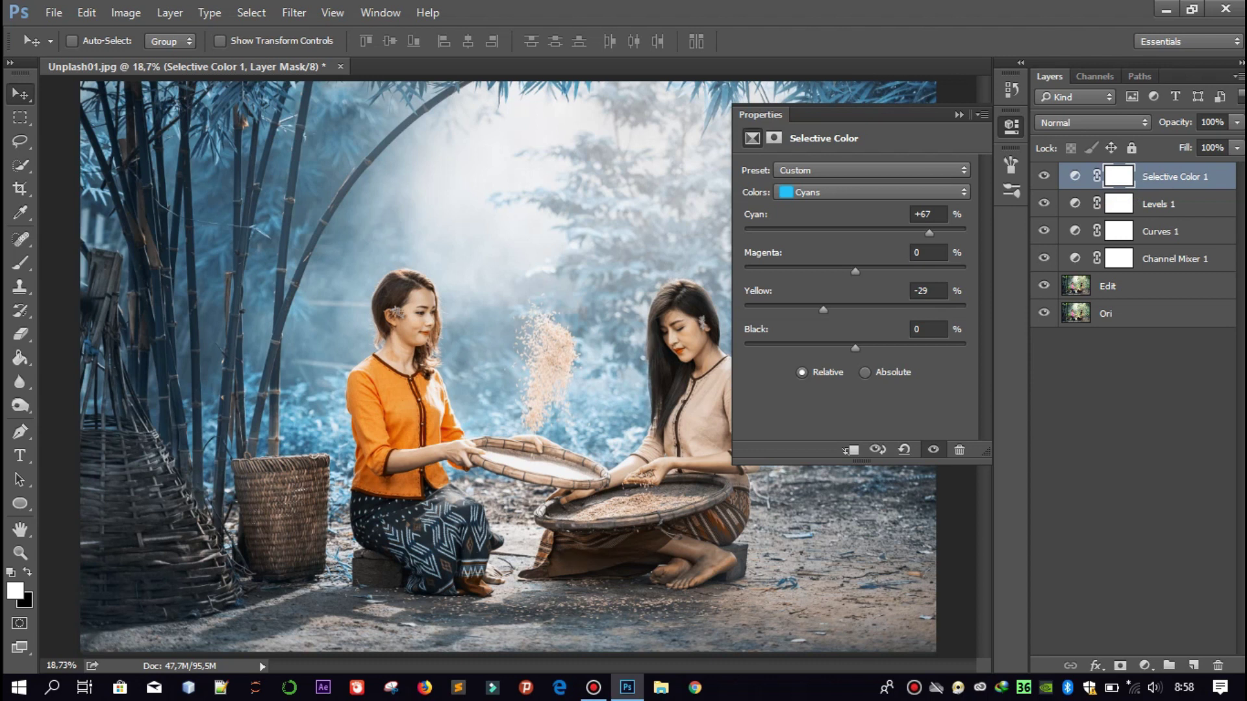
left_click(870, 192)
left_click(844, 267)
Shift the Blues to Cyan +57, Magenta -12 and Yellow -54, comparing visibility.
left_click_drag(855, 232, 890, 233)
left_click_drag(892, 232, 919, 233)
left_click(1043, 175)
left_click(1044, 176)
left_click_drag(856, 271, 842, 271)
left_click(1043, 175)
left_click(1044, 176)
left_click(1043, 175)
left_click_drag(855, 309, 799, 310)
left_click(933, 450)
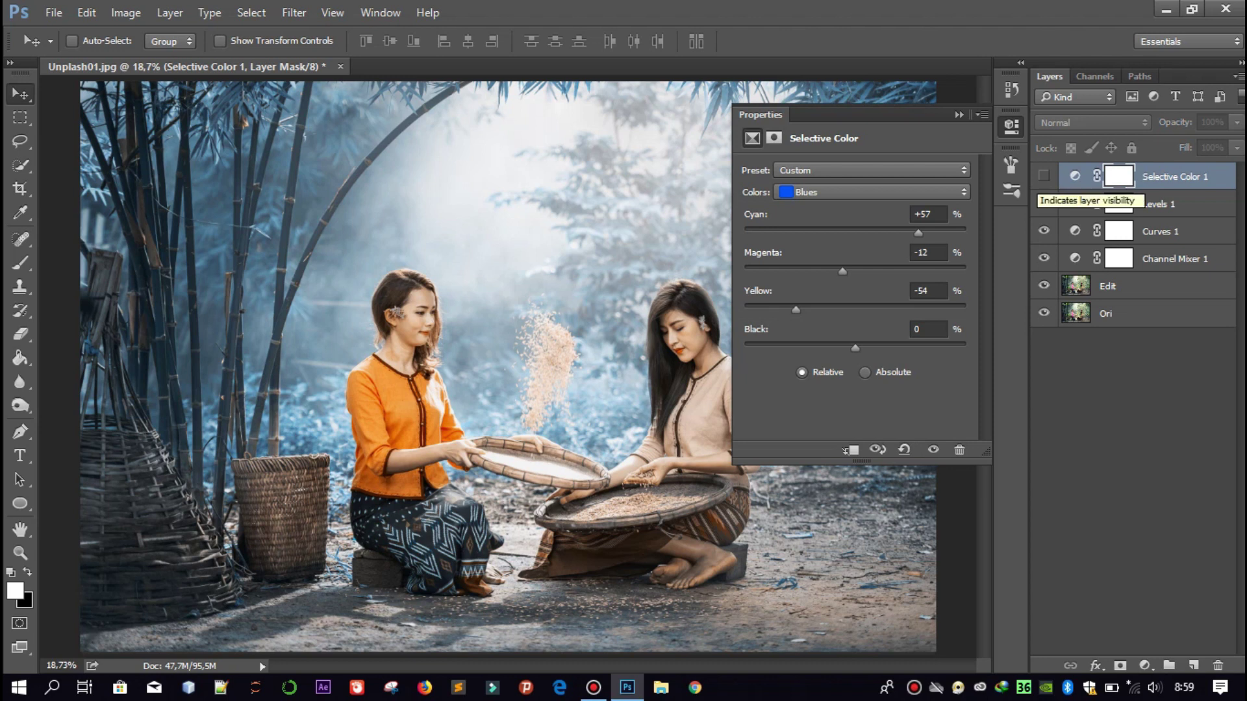
left_click(1044, 175)
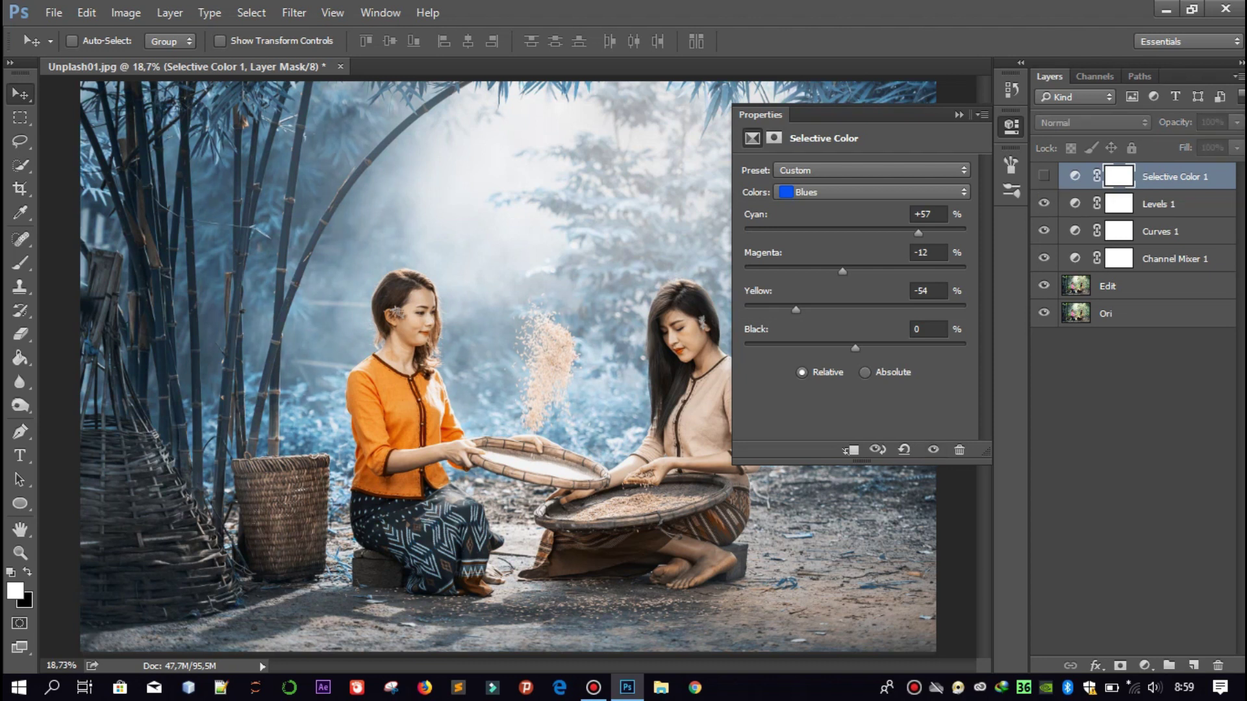
Set the Whites to Cyan +65, Magenta +23 and Black +11, comparing visibility.
left_click(870, 192)
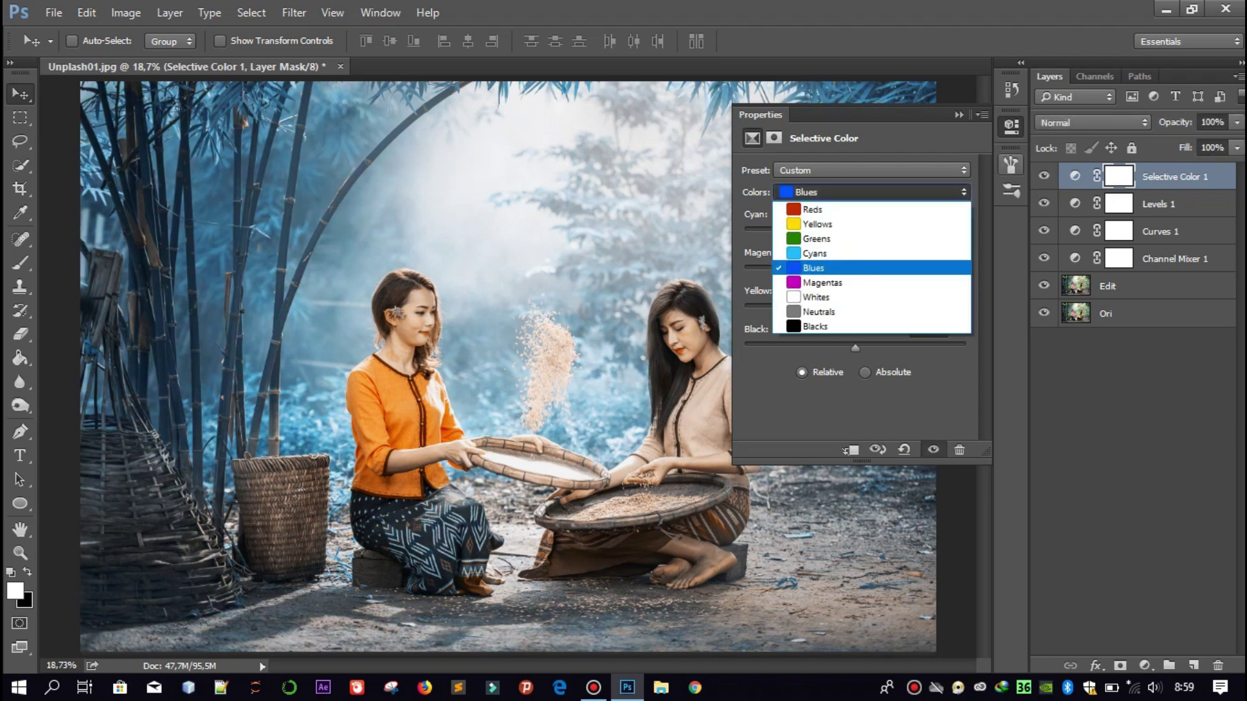
key("Return")
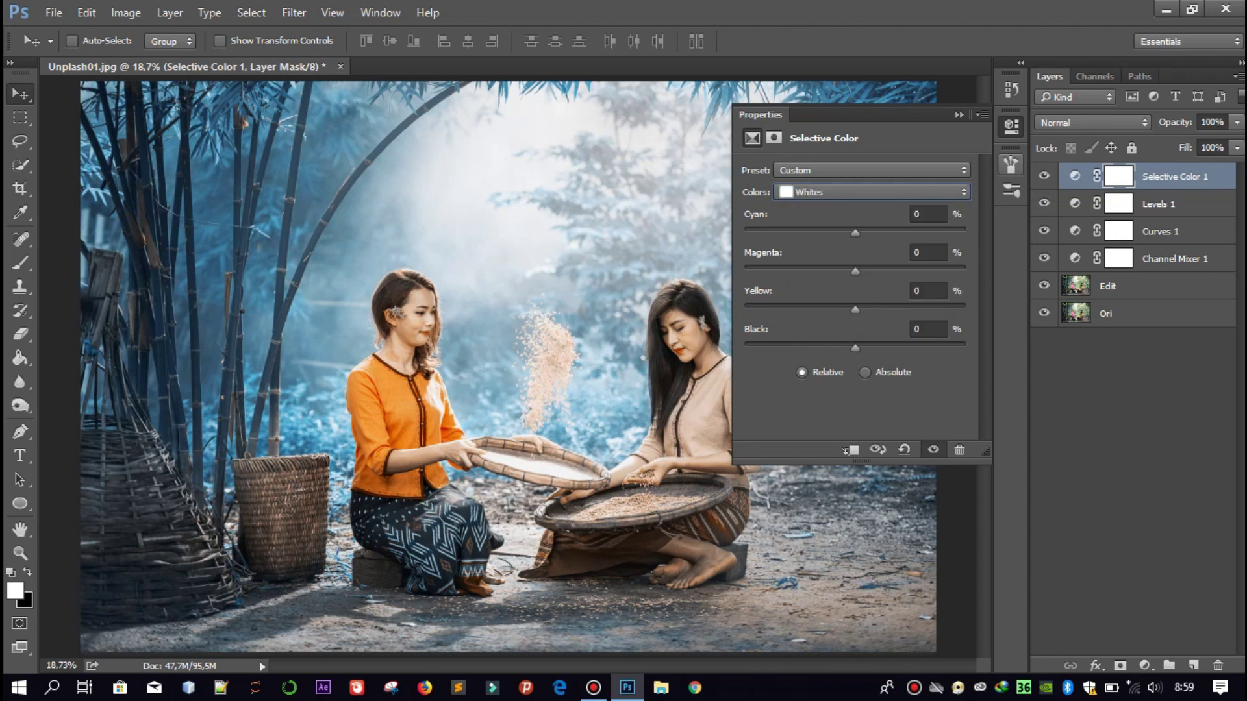
left_click_drag(855, 233, 921, 232)
left_click_drag(926, 233, 926, 232)
left_click(929, 214)
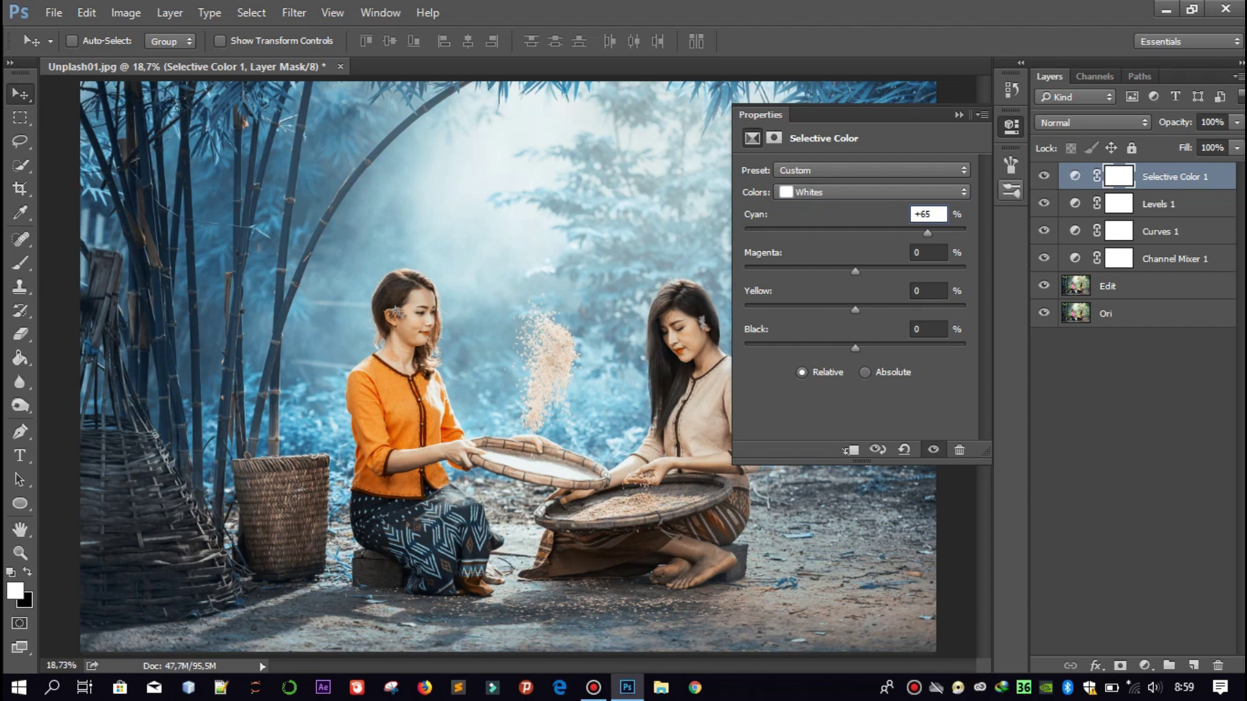
key("Return")
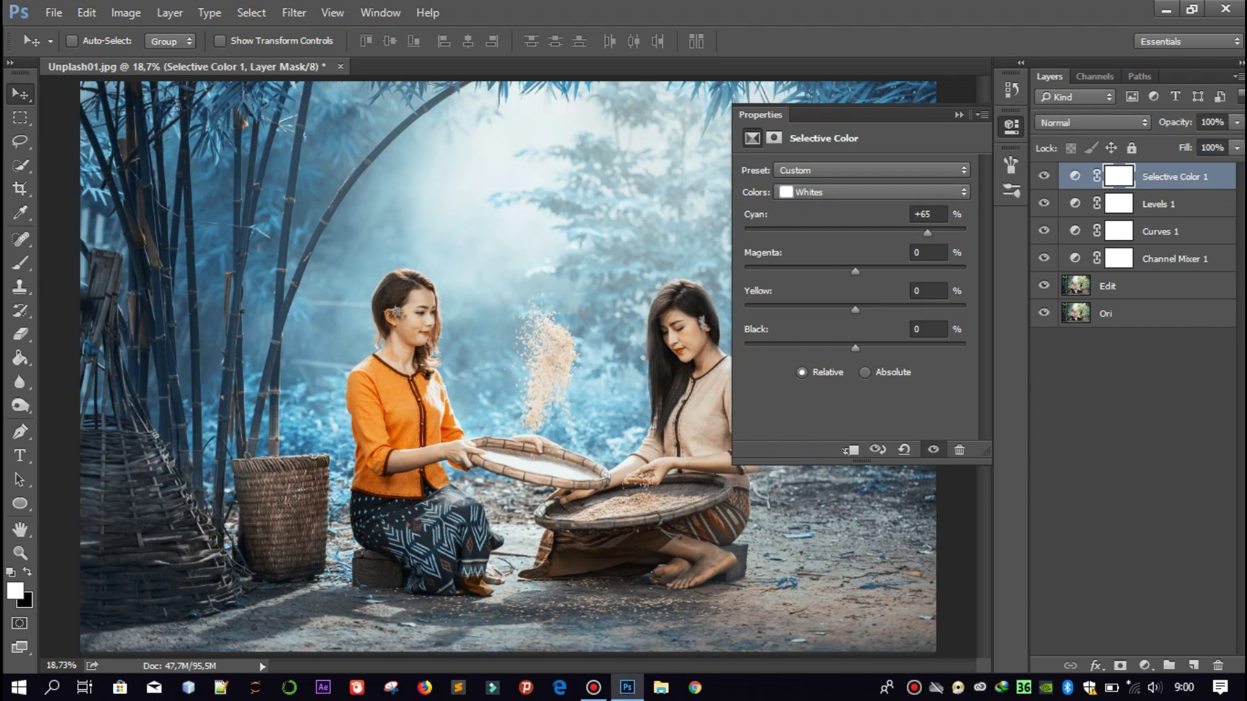
left_click_drag(856, 271, 879, 271)
left_click_drag(854, 348, 867, 348)
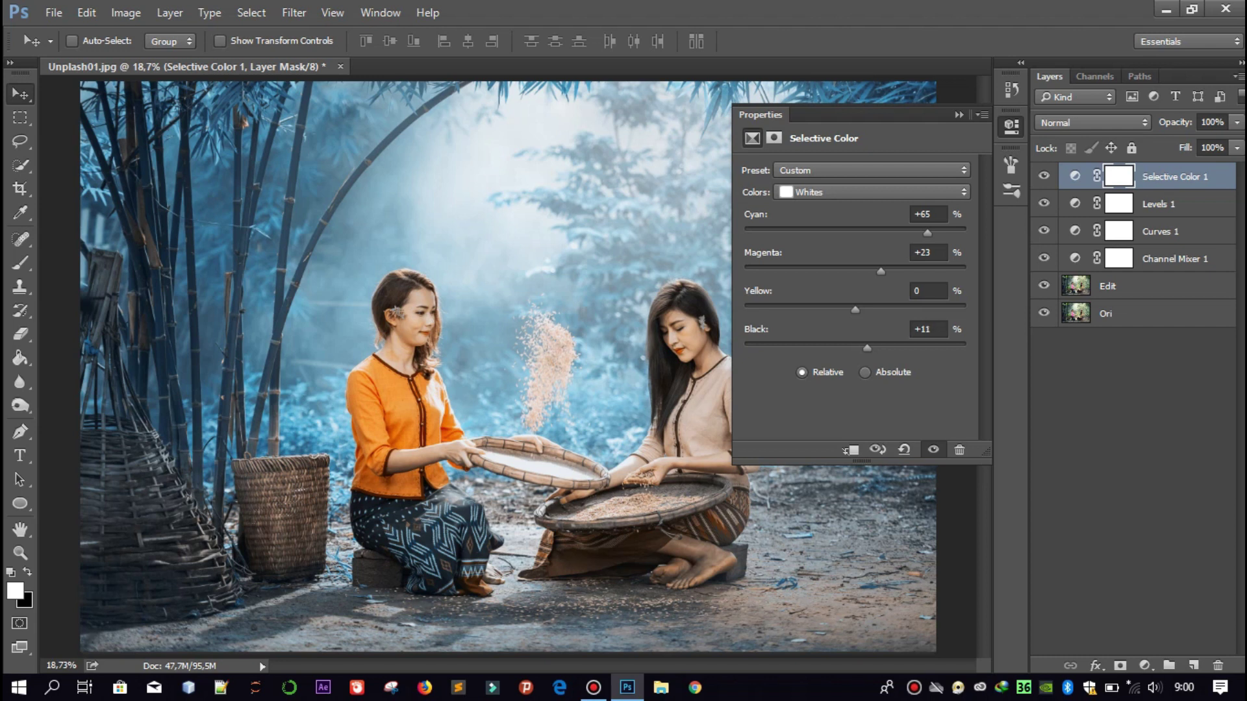
left_click(933, 449)
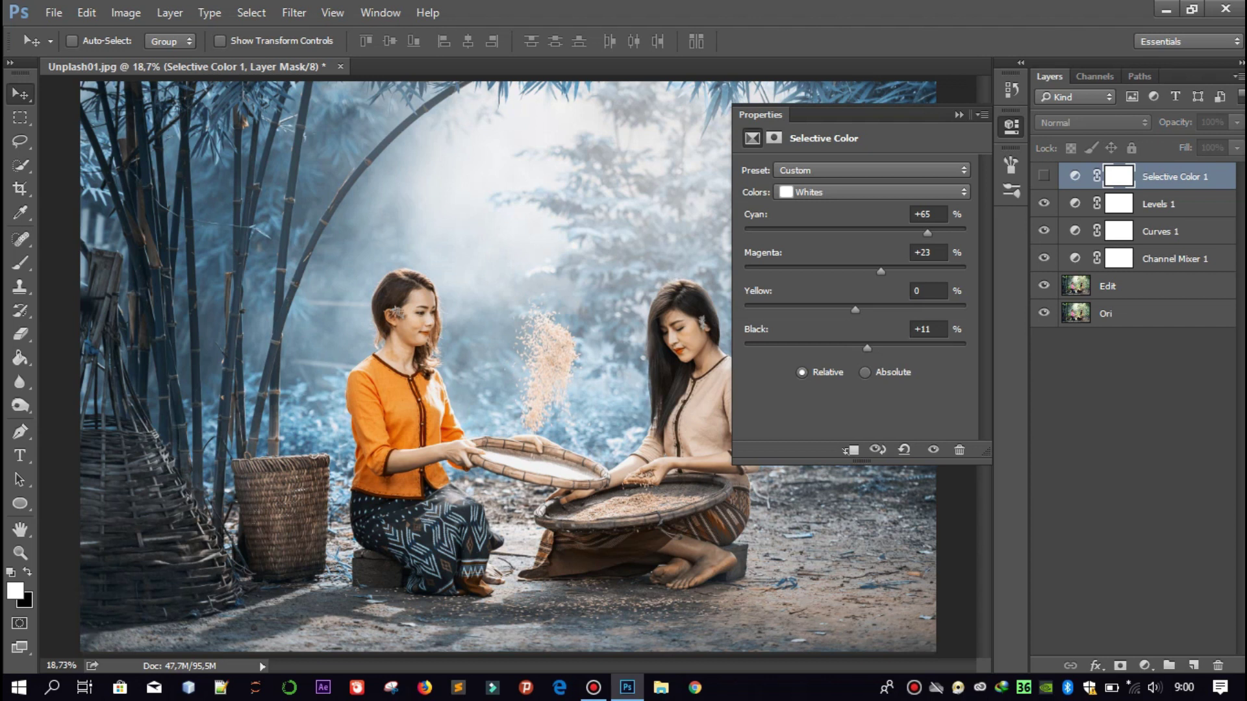
left_click(1043, 175)
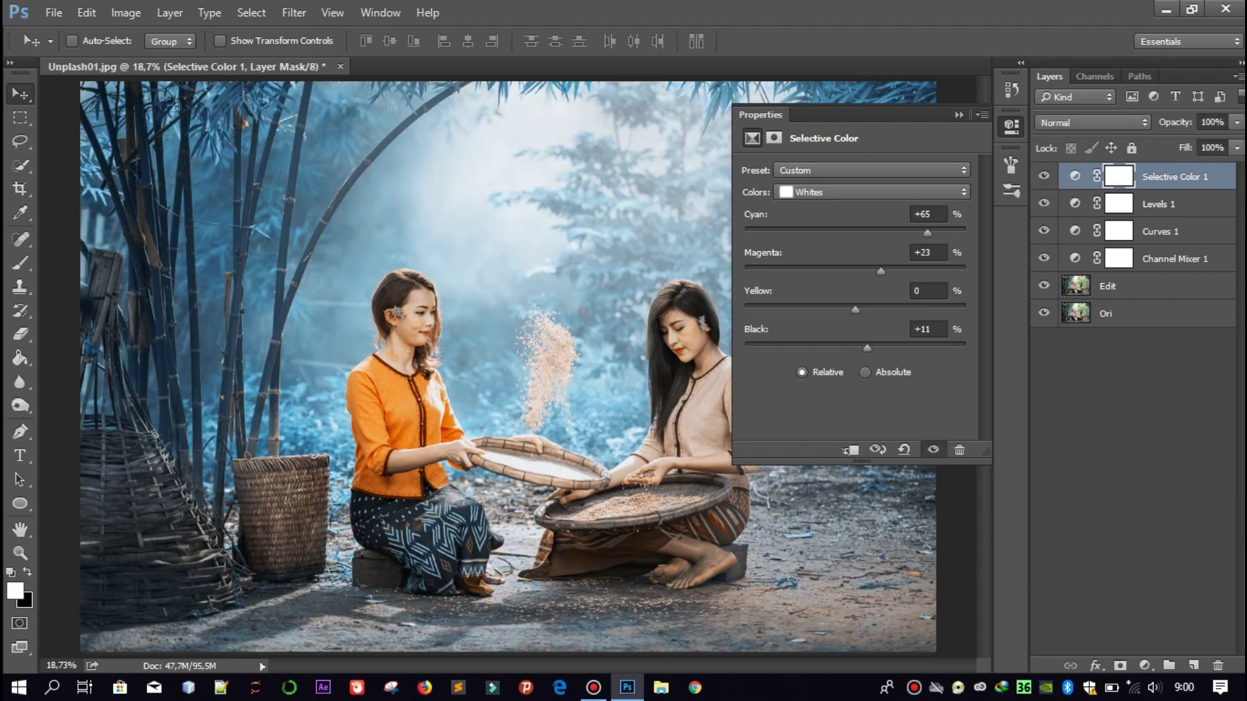
left_click(1011, 126)
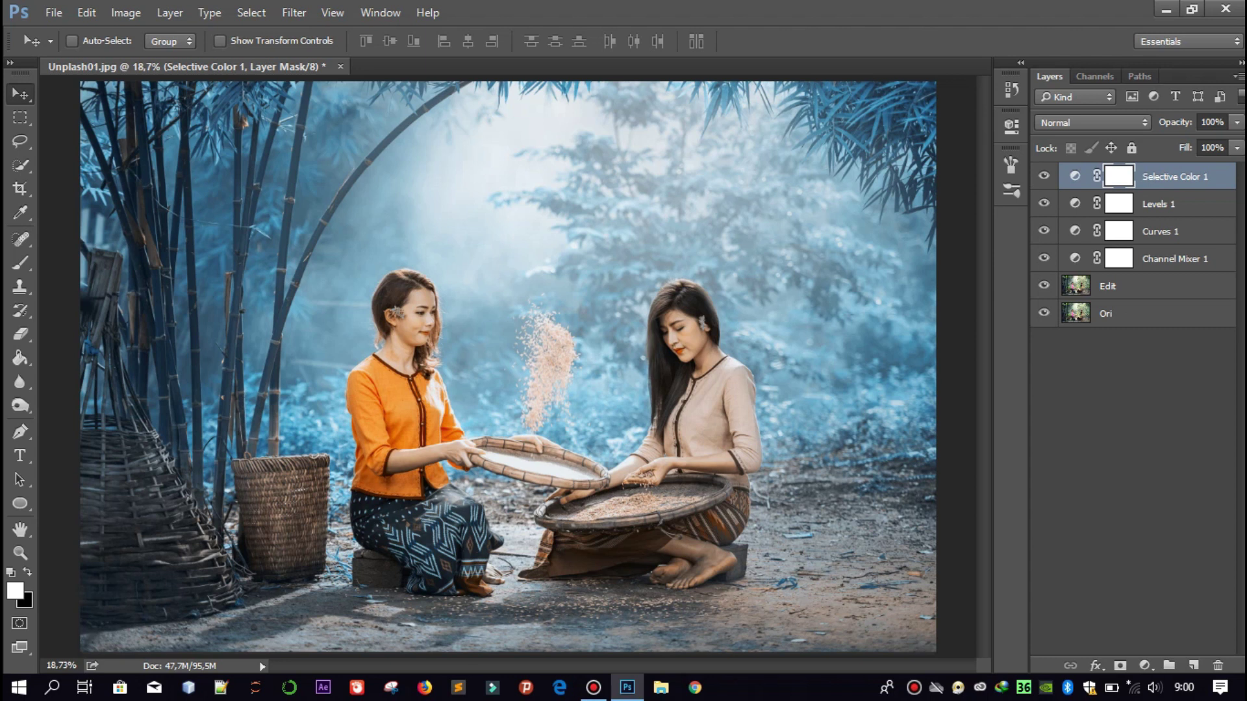
Gather the four selected adjustment layers into a single layer group.
left_click(1174, 258, "shift")
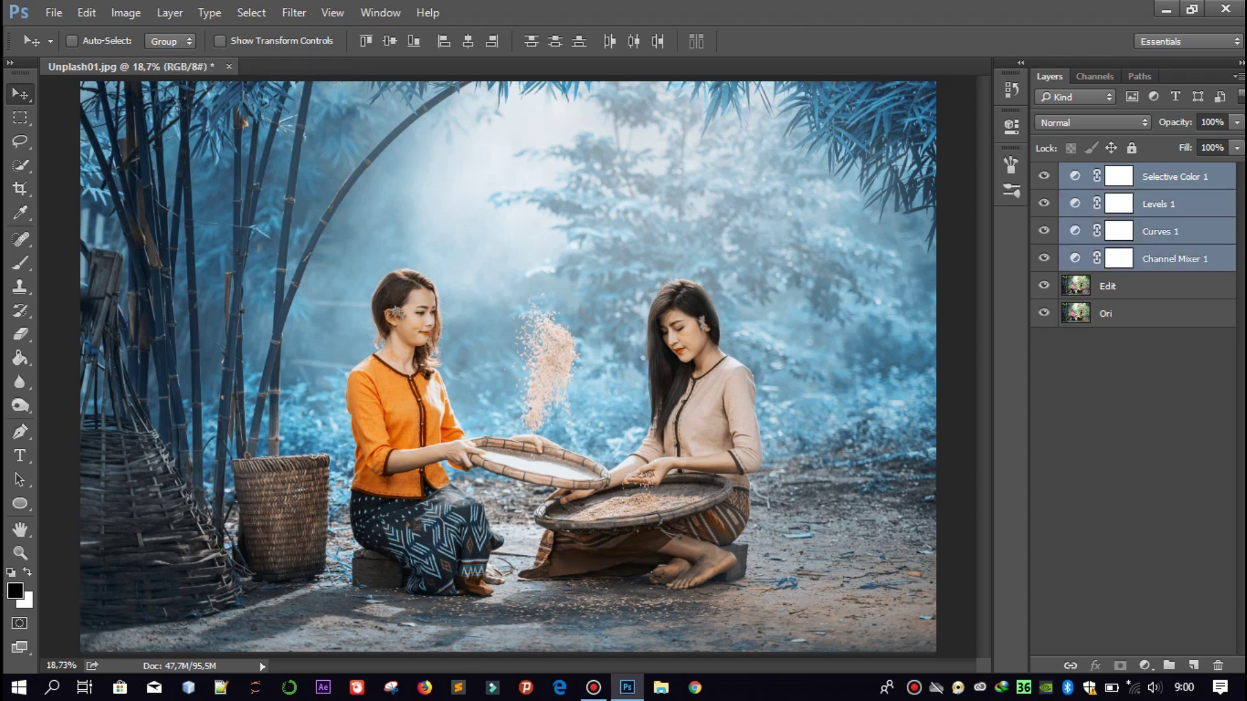
right_click(1165, 259)
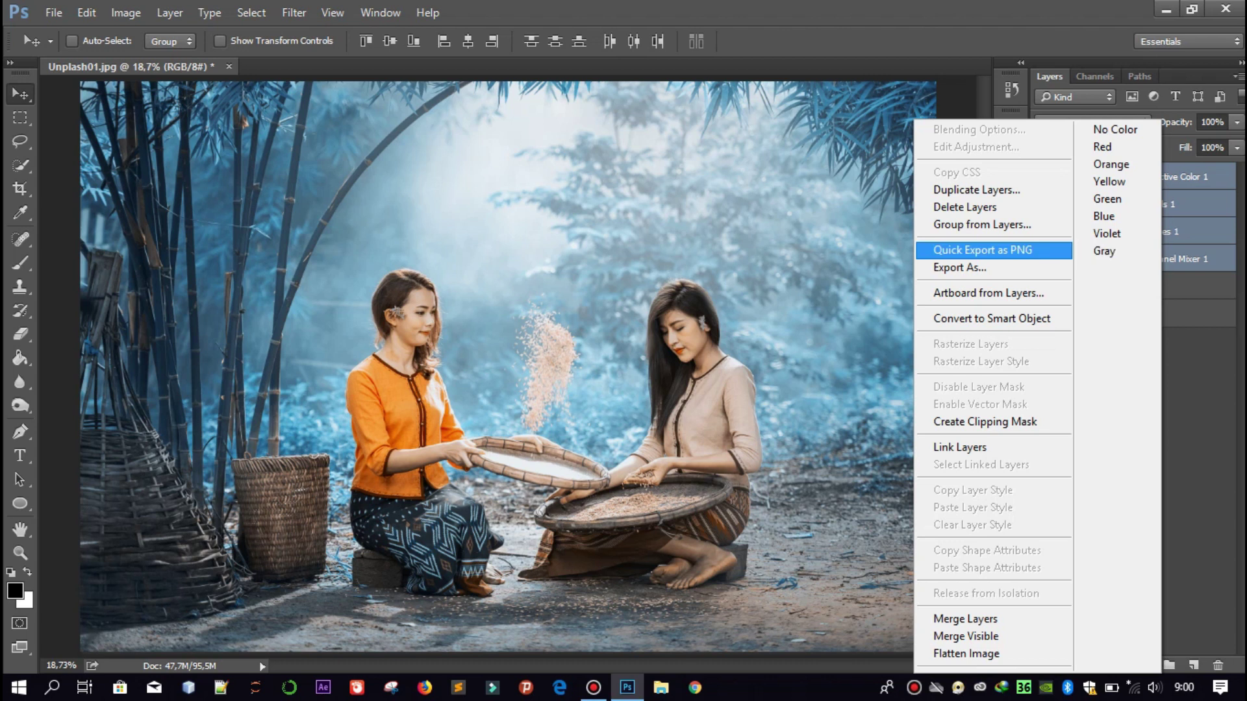
left_click(981, 224)
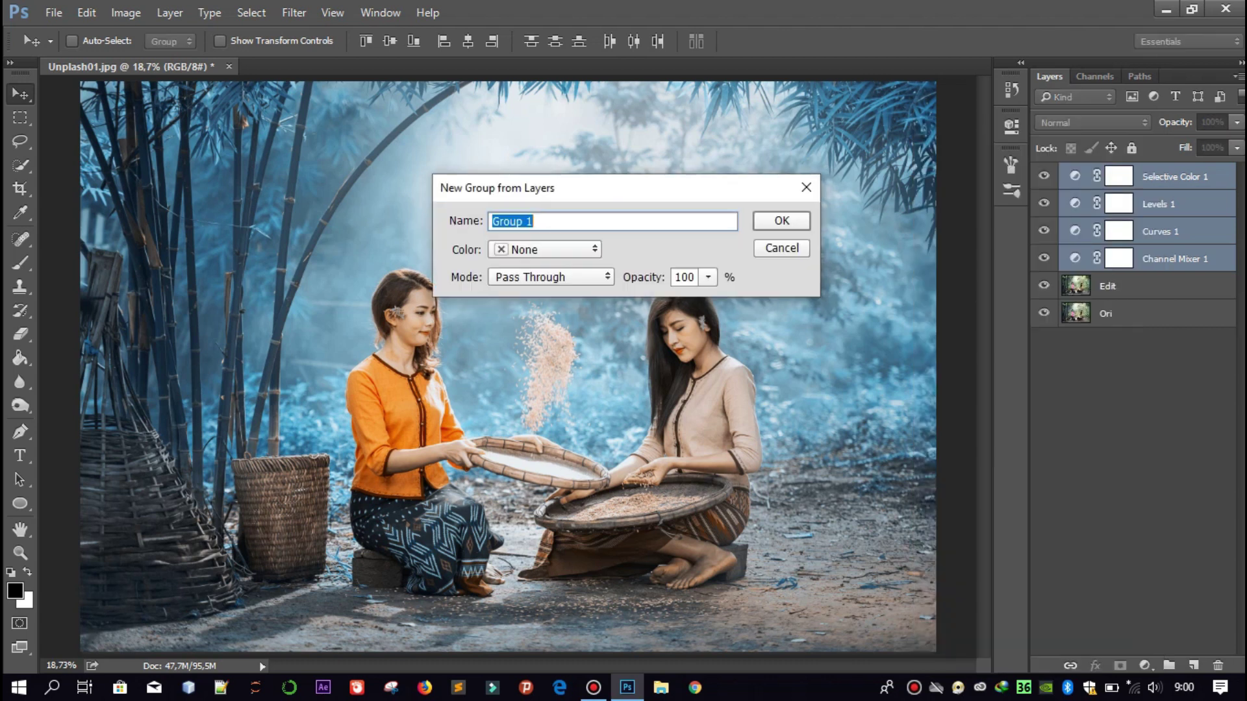
key("Return")
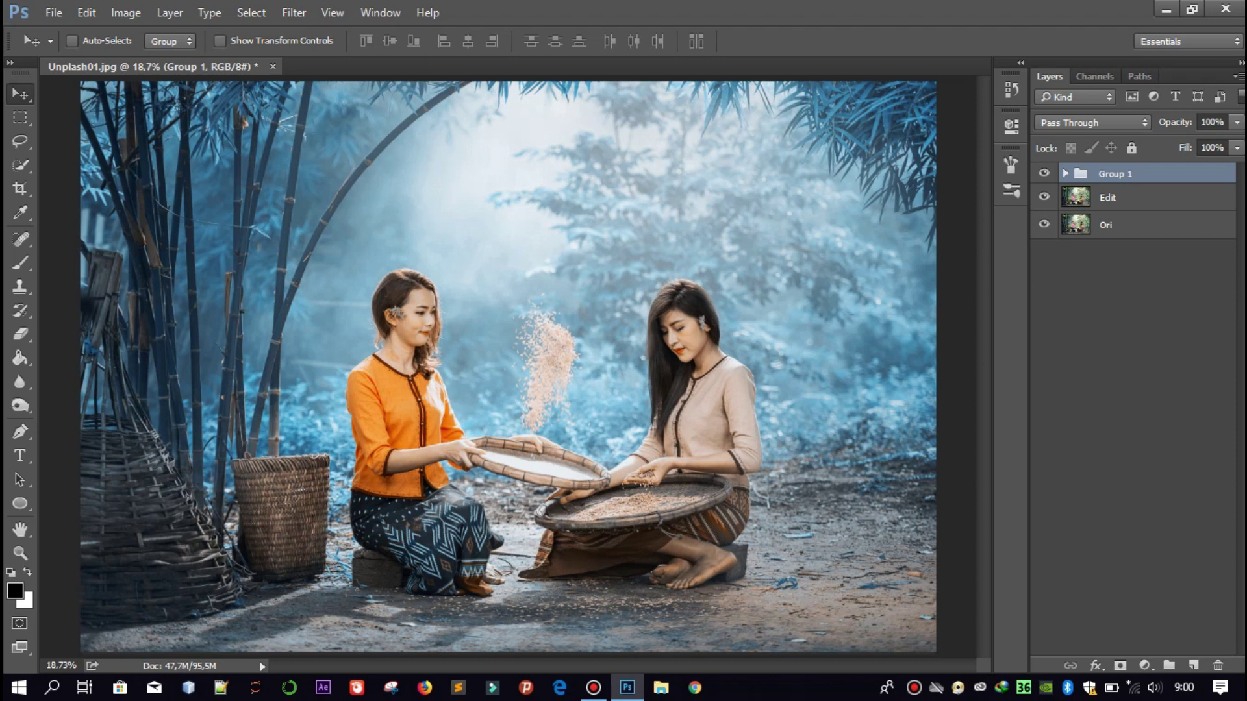
Rename the group to 'Blue', then toggle its visibility to compare the grade.
double_click(1114, 174)
type("Blue")
key("Return")
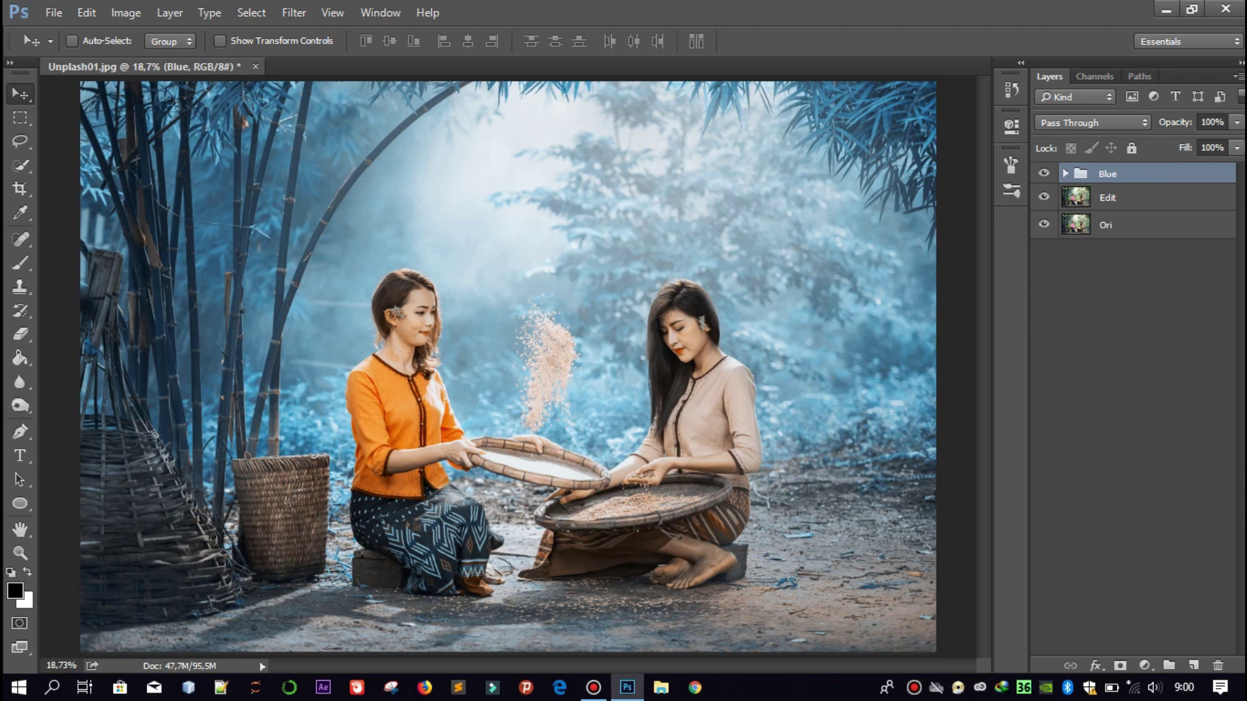
left_click(1044, 173)
left_click(1044, 173)
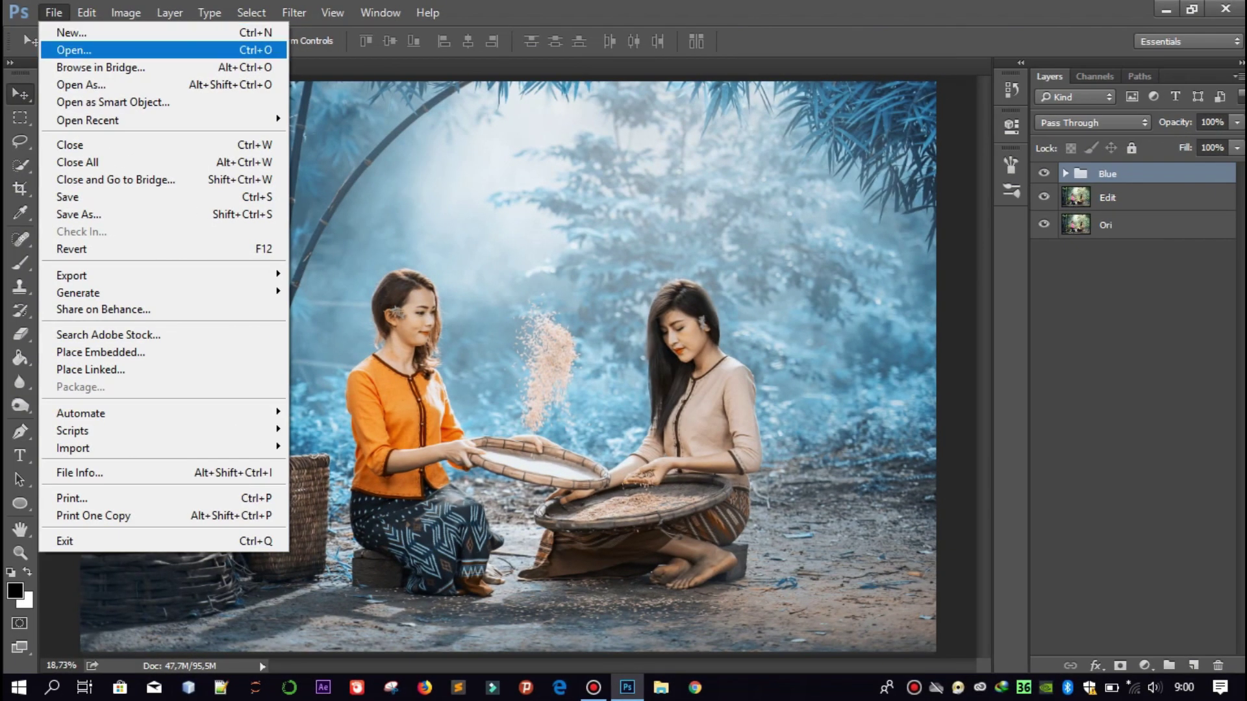
Open the bathing-woman photo Unplash02.jpg.
left_click(53, 50)
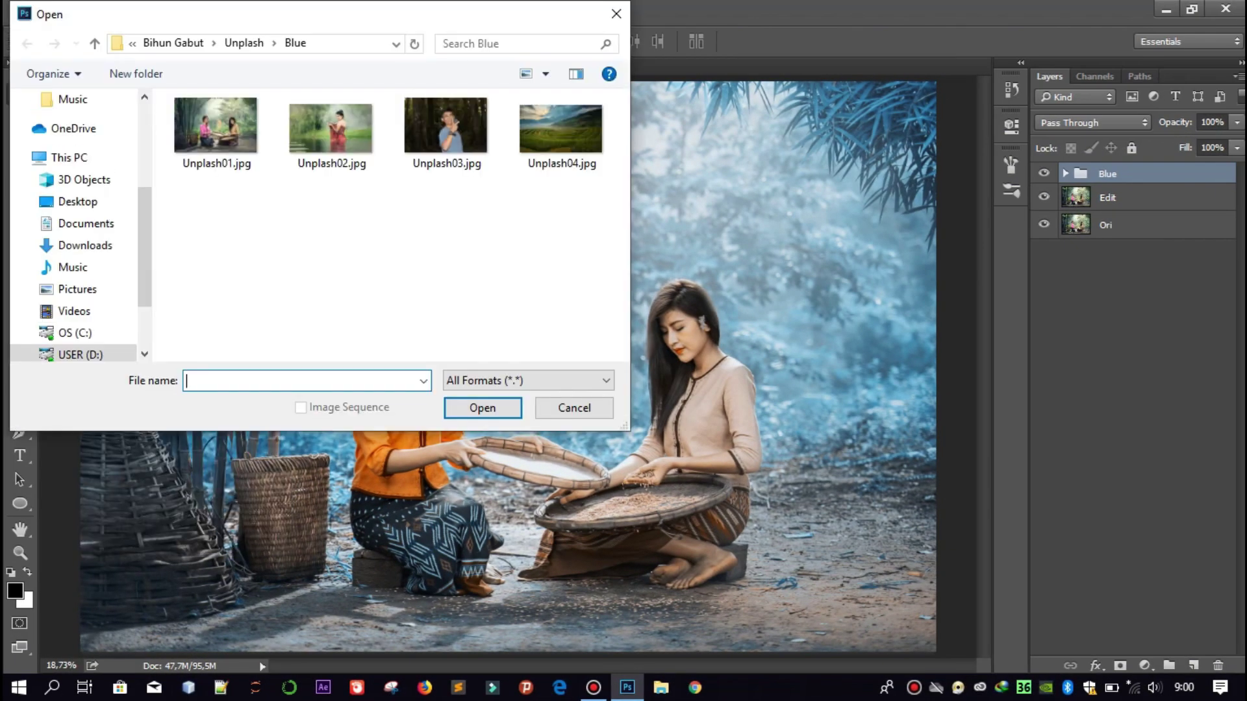
left_click(331, 129)
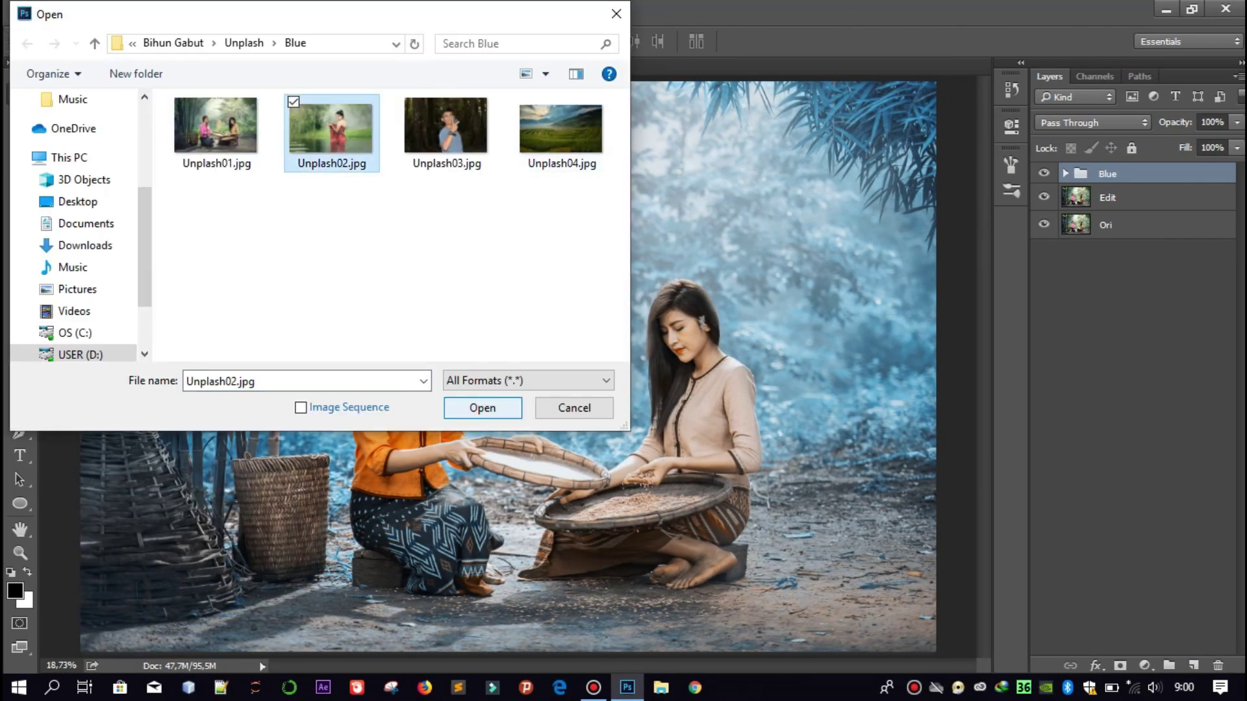
key("Return")
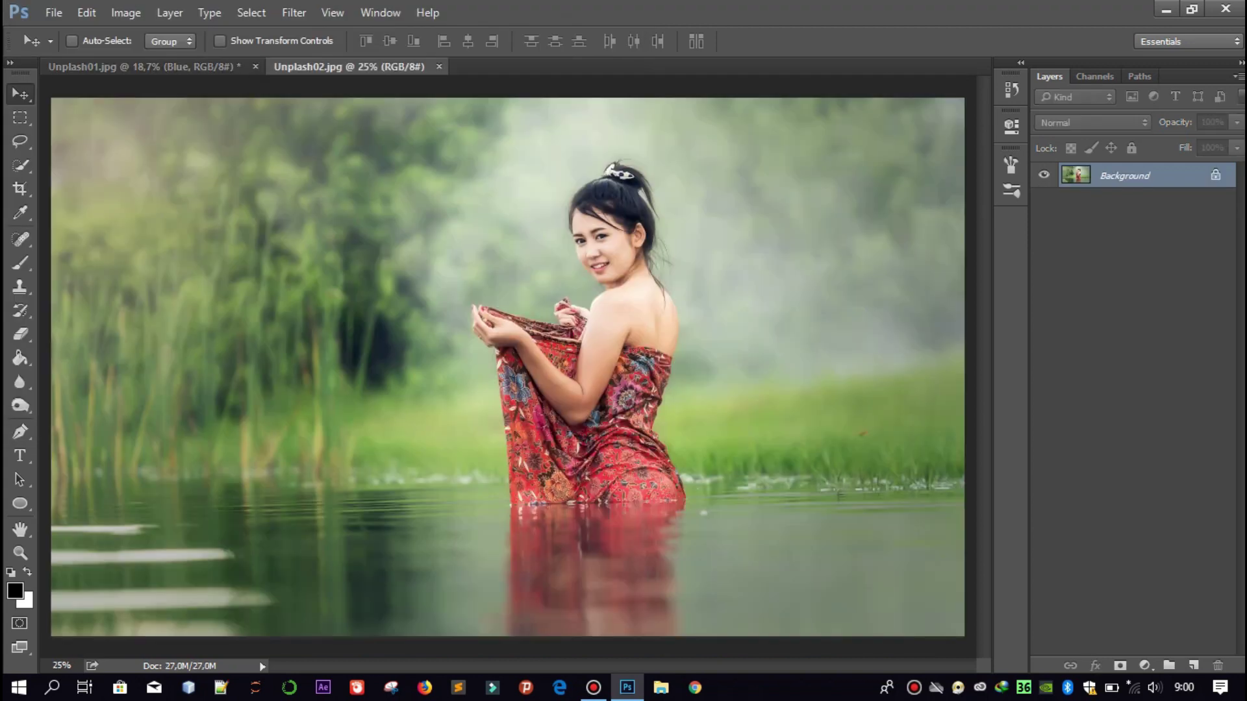
left_click(140, 66)
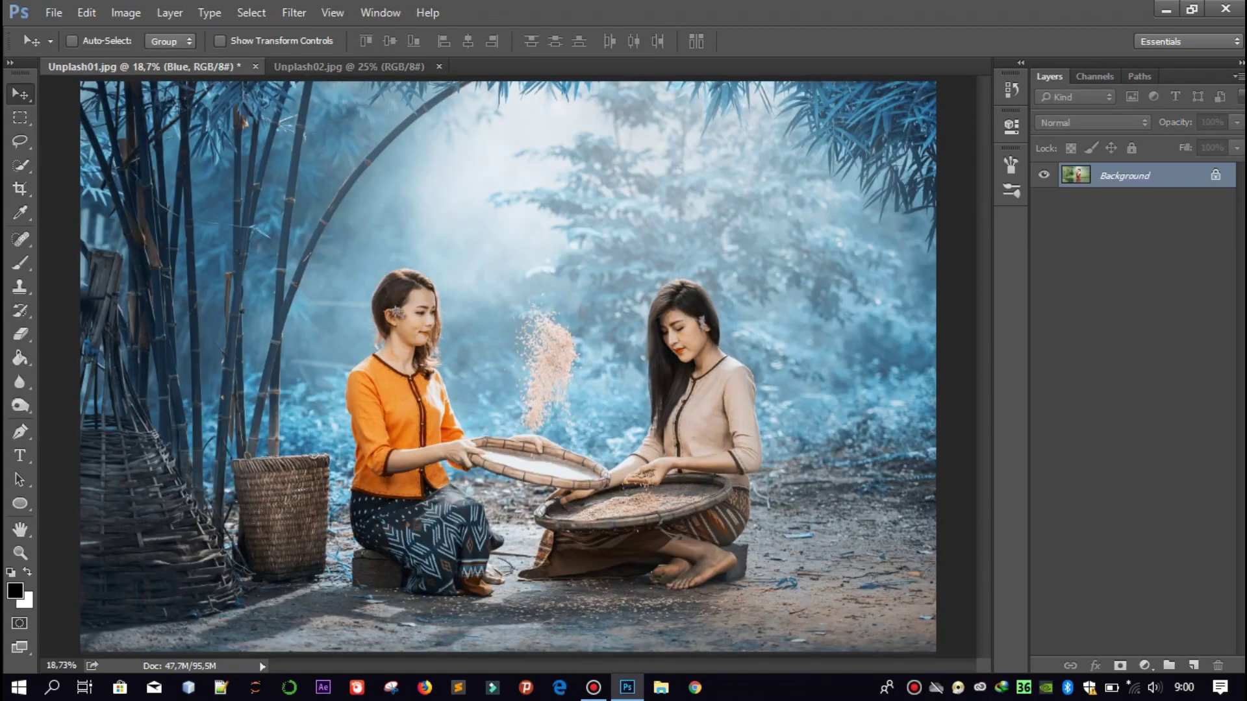
left_click(344, 67)
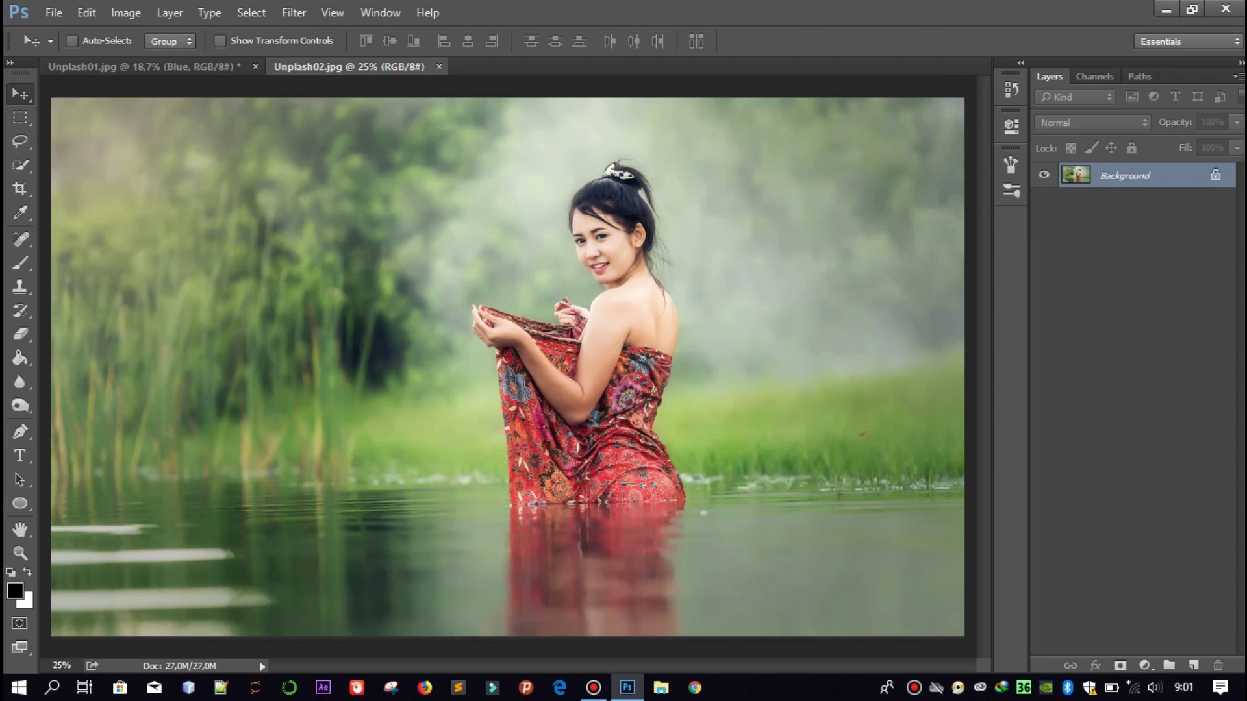
Unlock Unplash02's Background layer as Layer 0.
double_click(1113, 176, "alt")
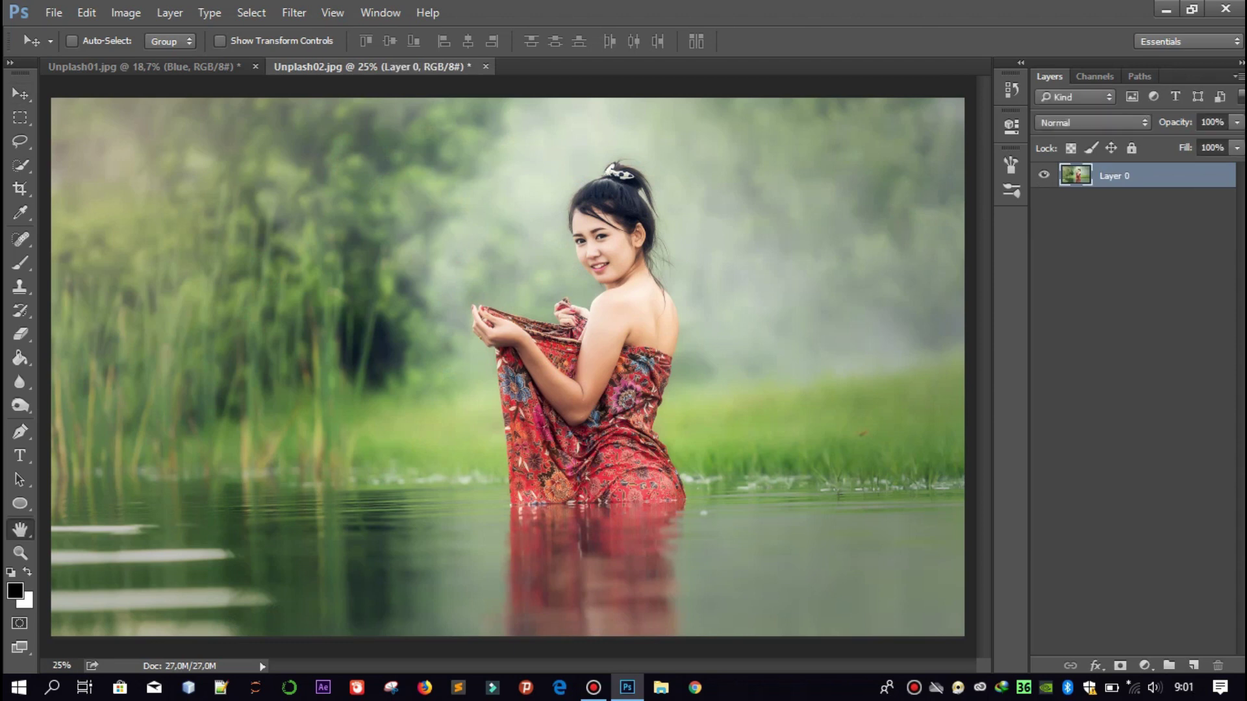
double_click(1169, 175)
left_click(1215, 138)
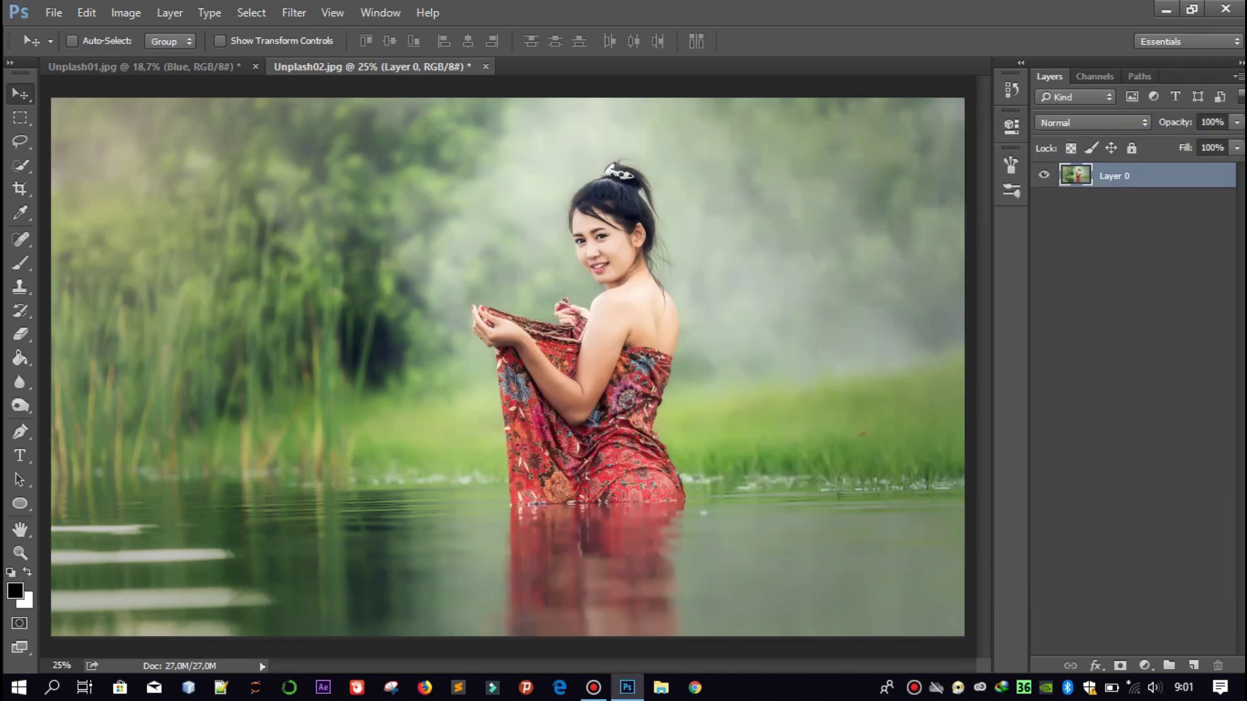
Copy the Blue group from Unplash01 onto Unplash02 and toggle it to compare.
left_click(140, 67)
left_click(1065, 174)
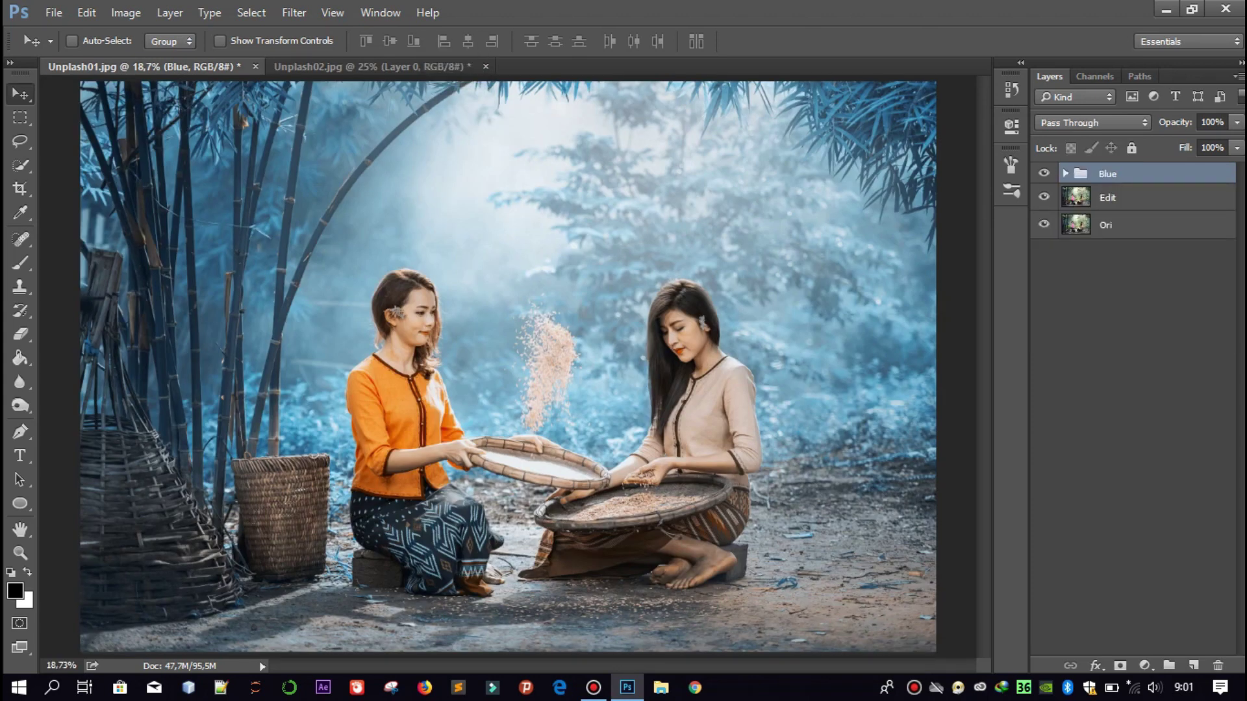
left_click(416, 66)
left_click_drag(416, 66, 507, 364)
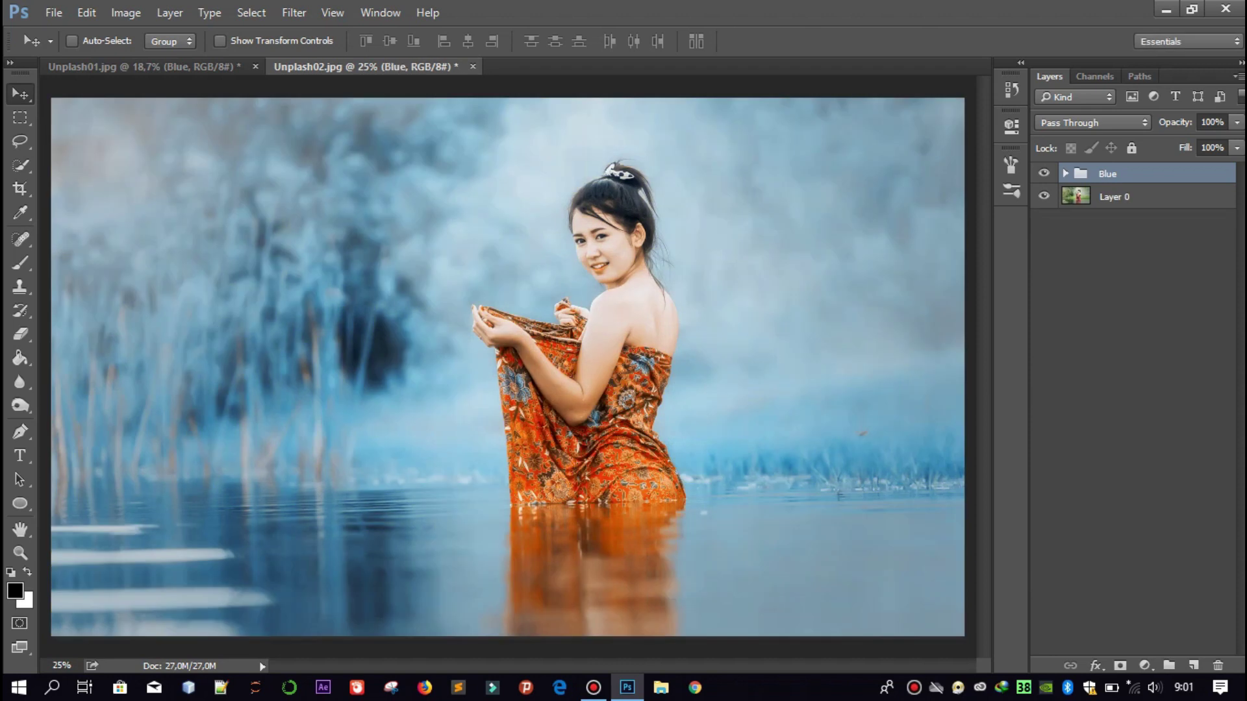
left_click(1044, 173)
left_click(53, 12)
left_click(71, 47)
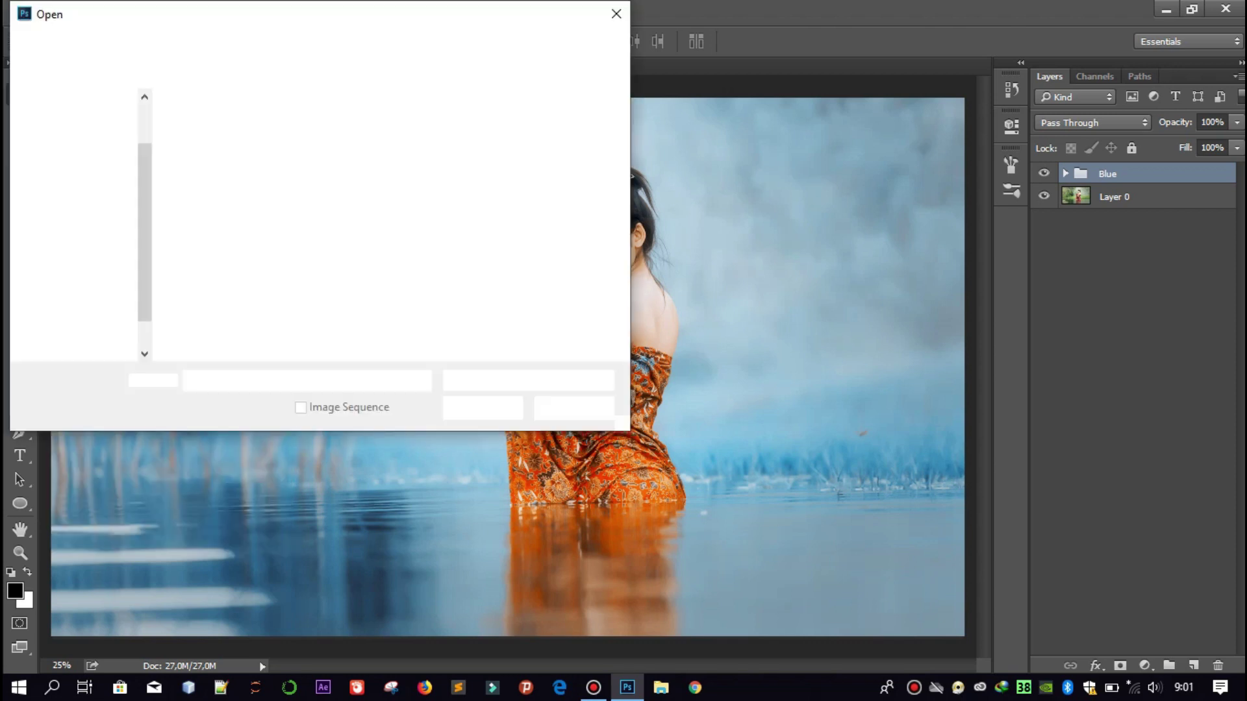
Open the man photo Unplash03.jpg and unlock its Background as Layer 0.
double_click(445, 130)
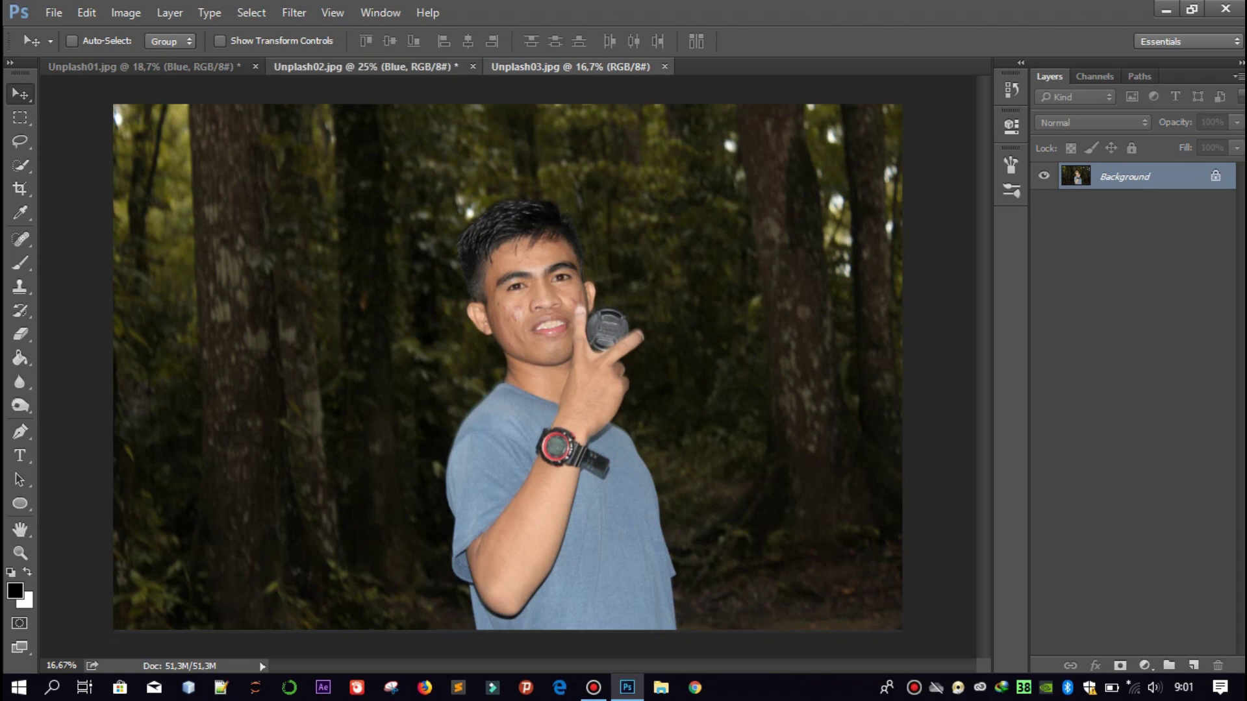
key("ctrl+shift+Tab")
key("ctrl+Tab")
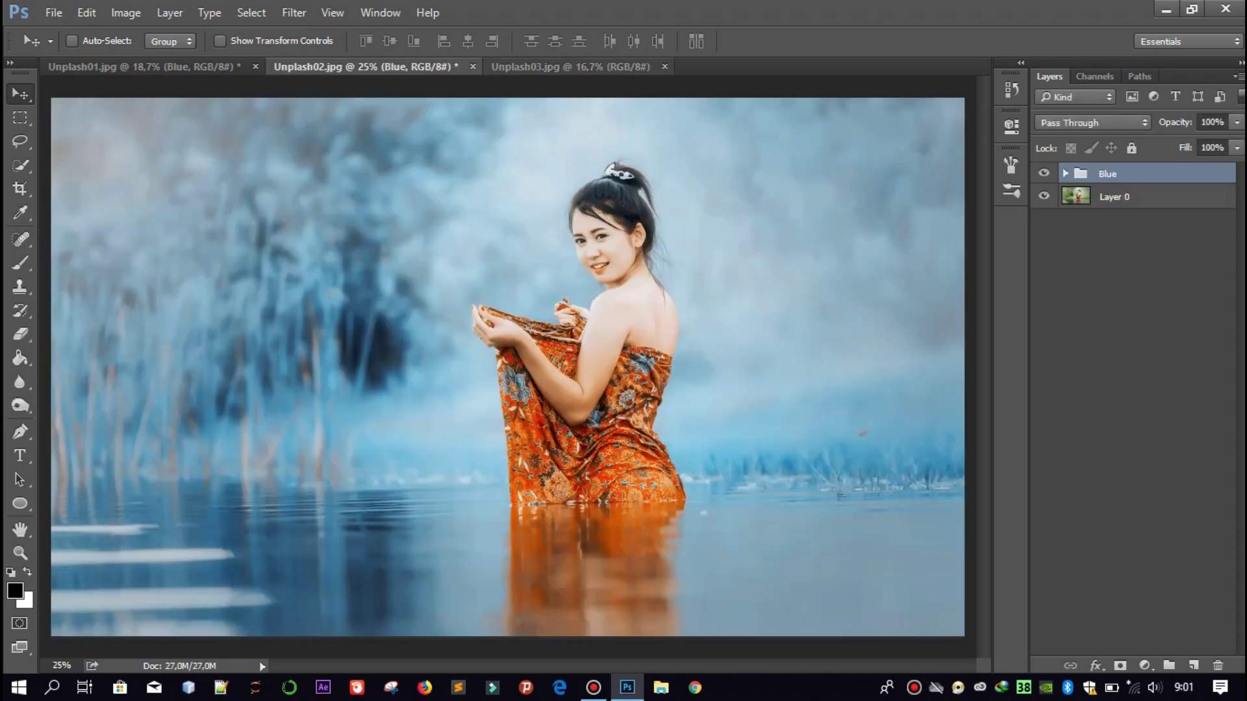
double_click(1124, 176)
key("Return")
Bring the Blue group onto Unplash03 and toggle it to compare the grade.
key("ctrl+shift+Tab")
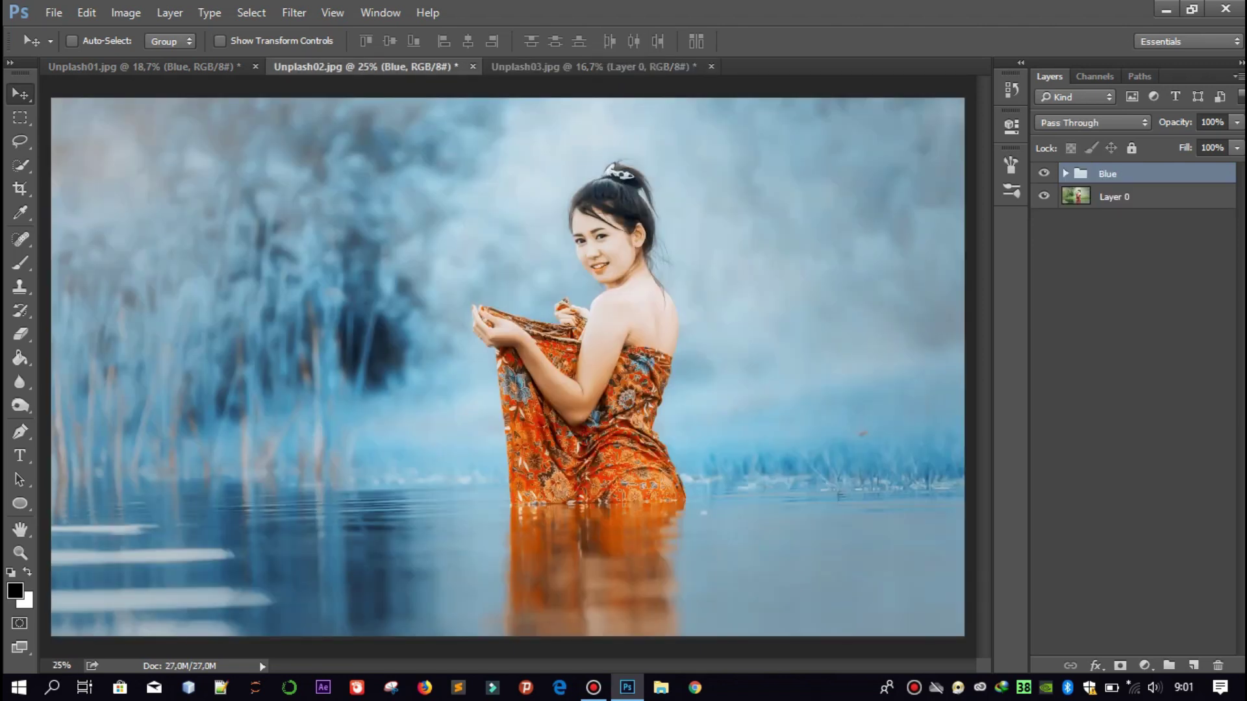
left_click(592, 66)
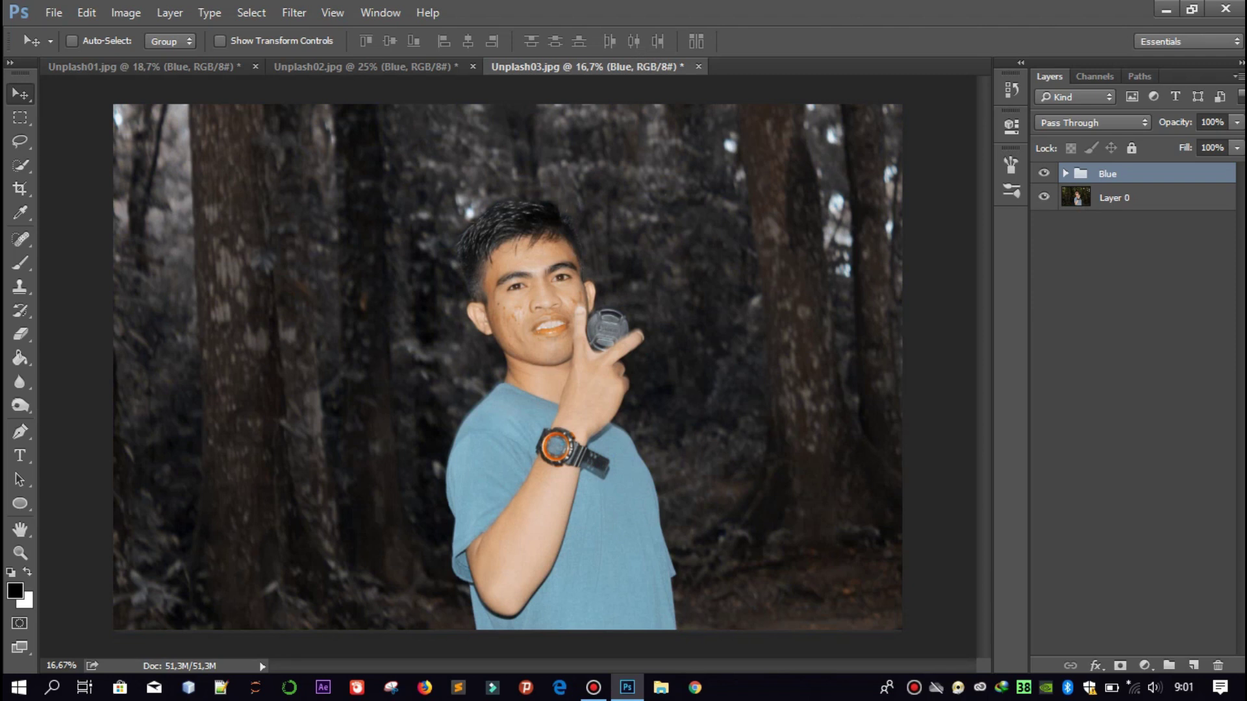
left_click(1044, 173)
Open the rice-terrace photo Unplash04.jpg and unlock its Background as Layer 0.
left_click(54, 13)
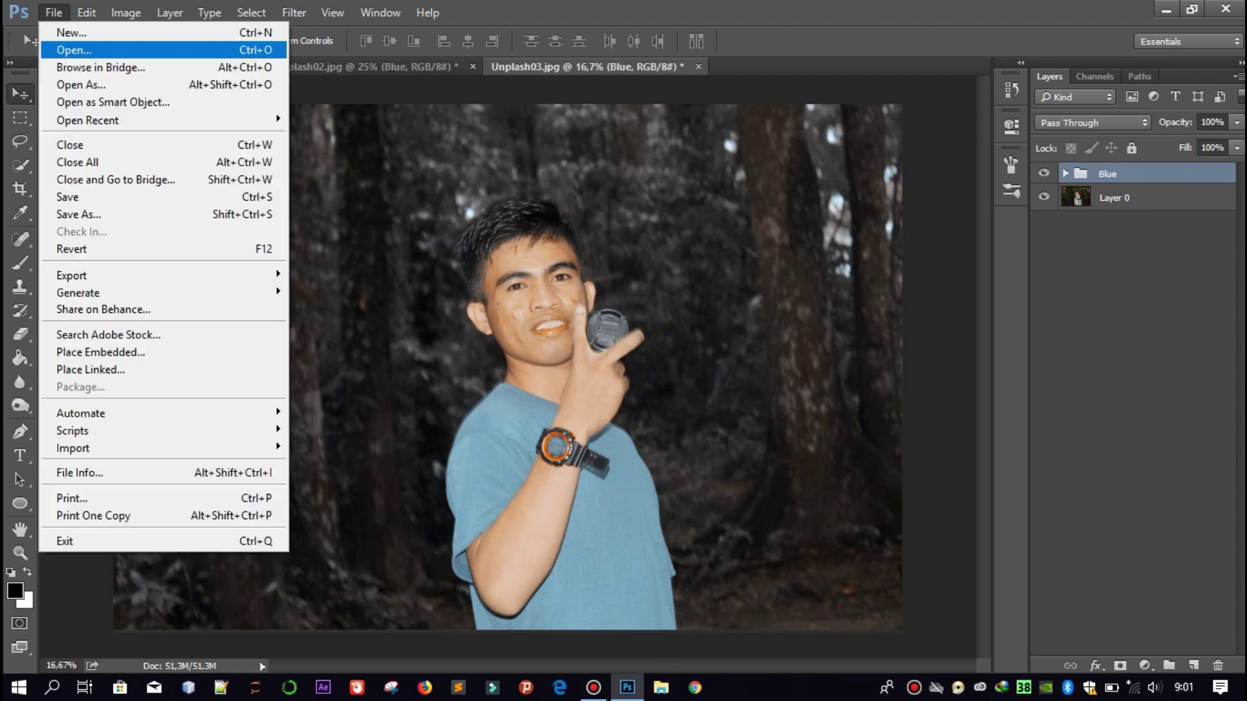
left_click(73, 50)
left_click(562, 129)
left_click(482, 407)
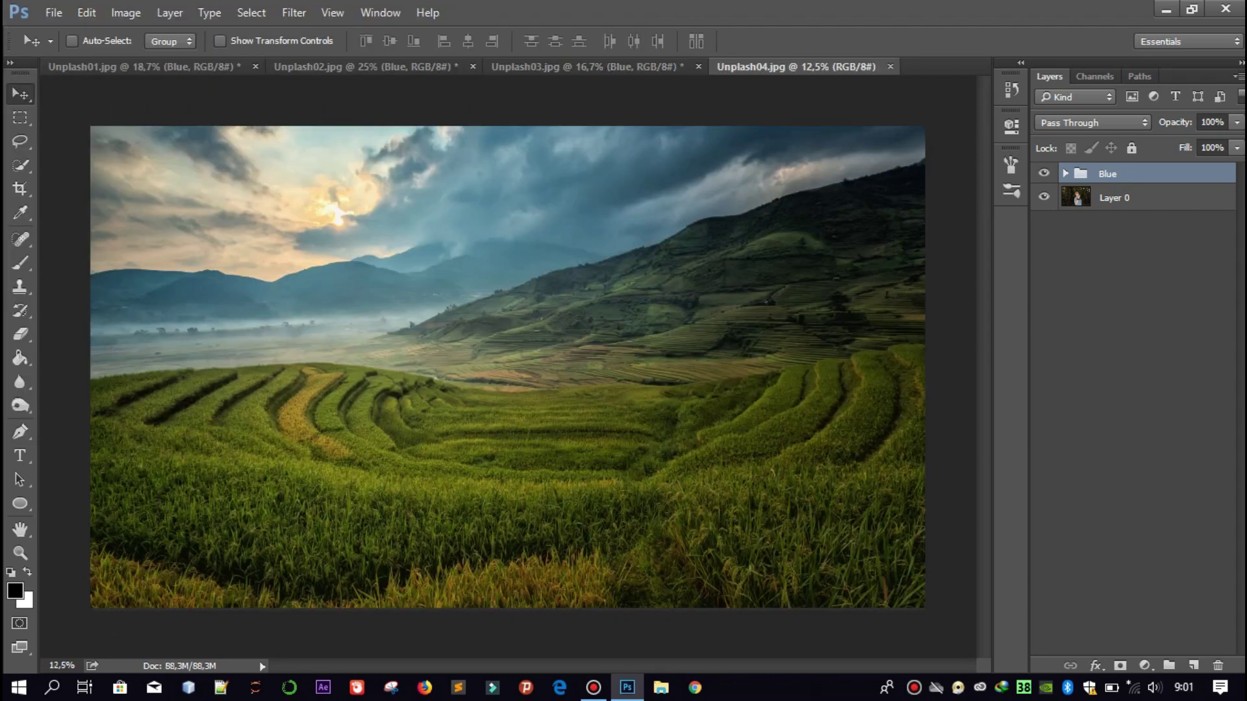
double_click(1125, 175)
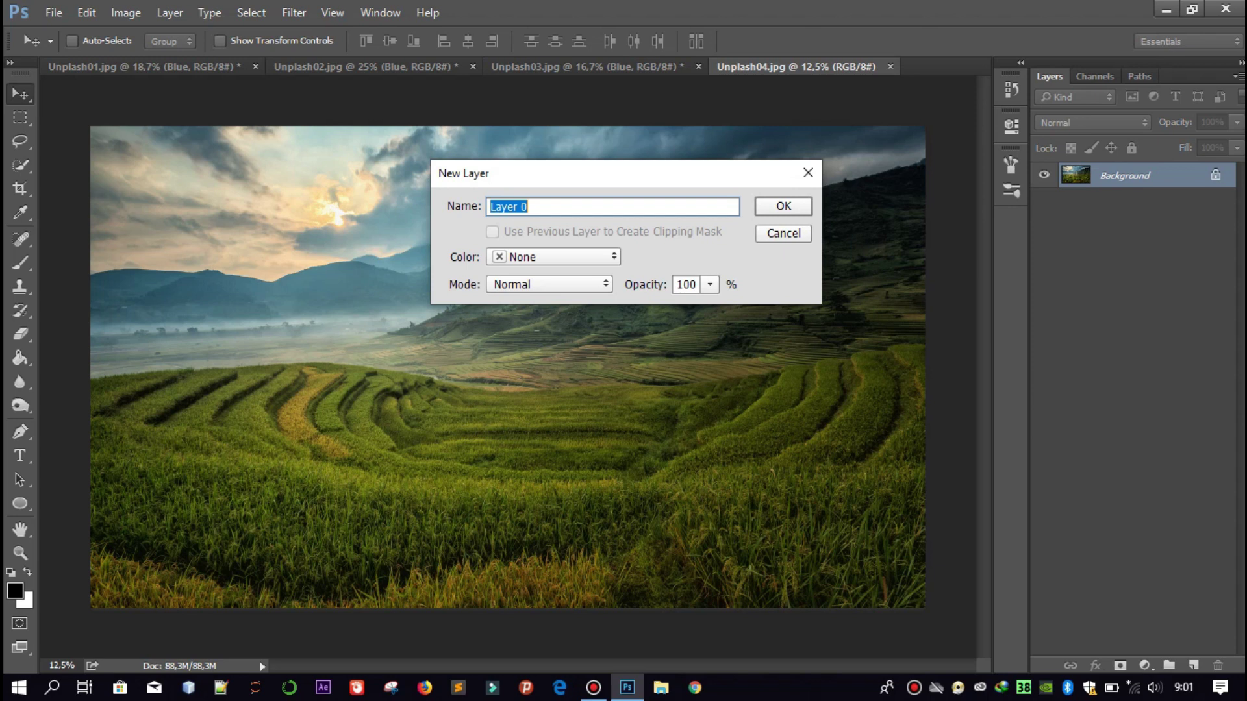
key("Return")
Copy the collapsed Blue group from Unplash03 onto Unplash04 and toggle it to compare.
left_click(584, 67)
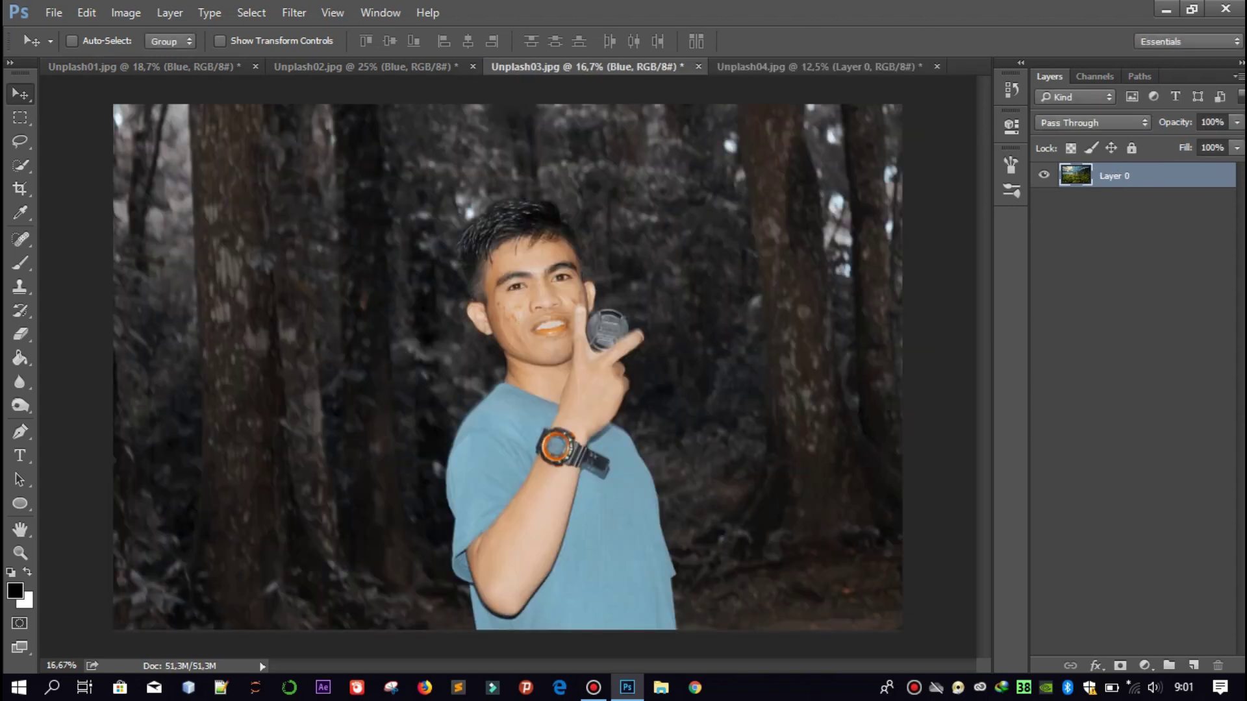
left_click(1065, 173)
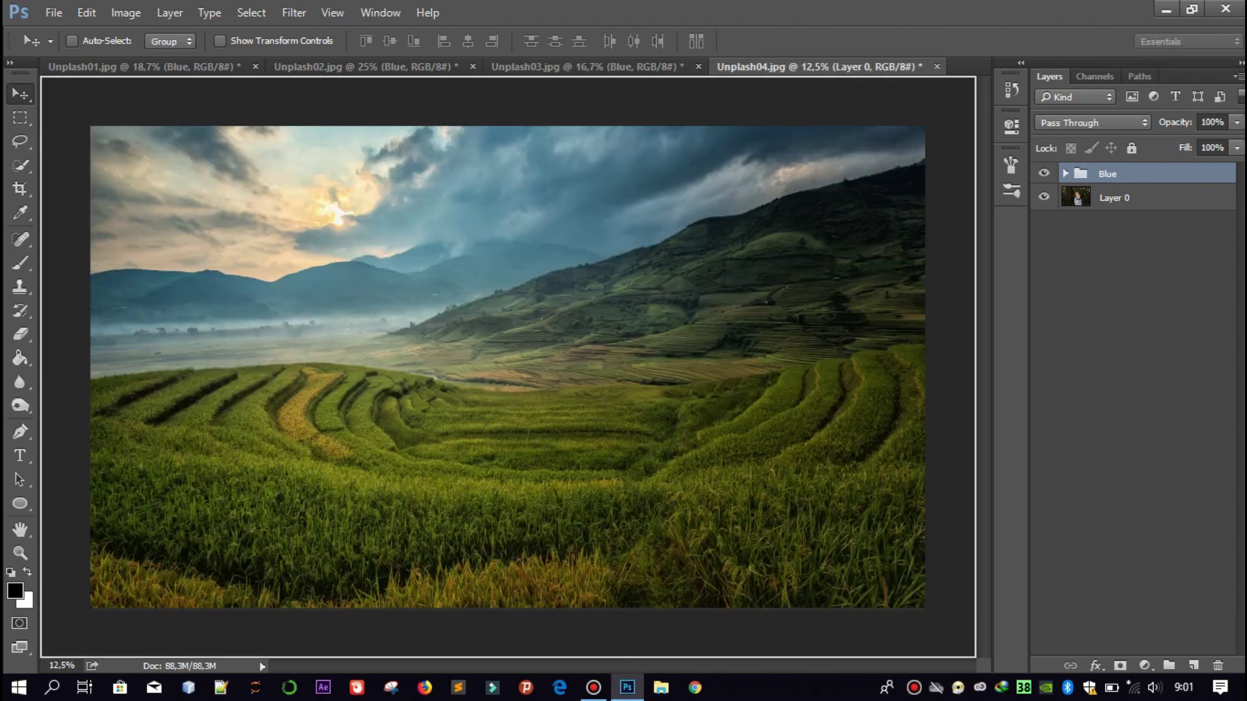
left_click_drag(812, 66, 506, 364)
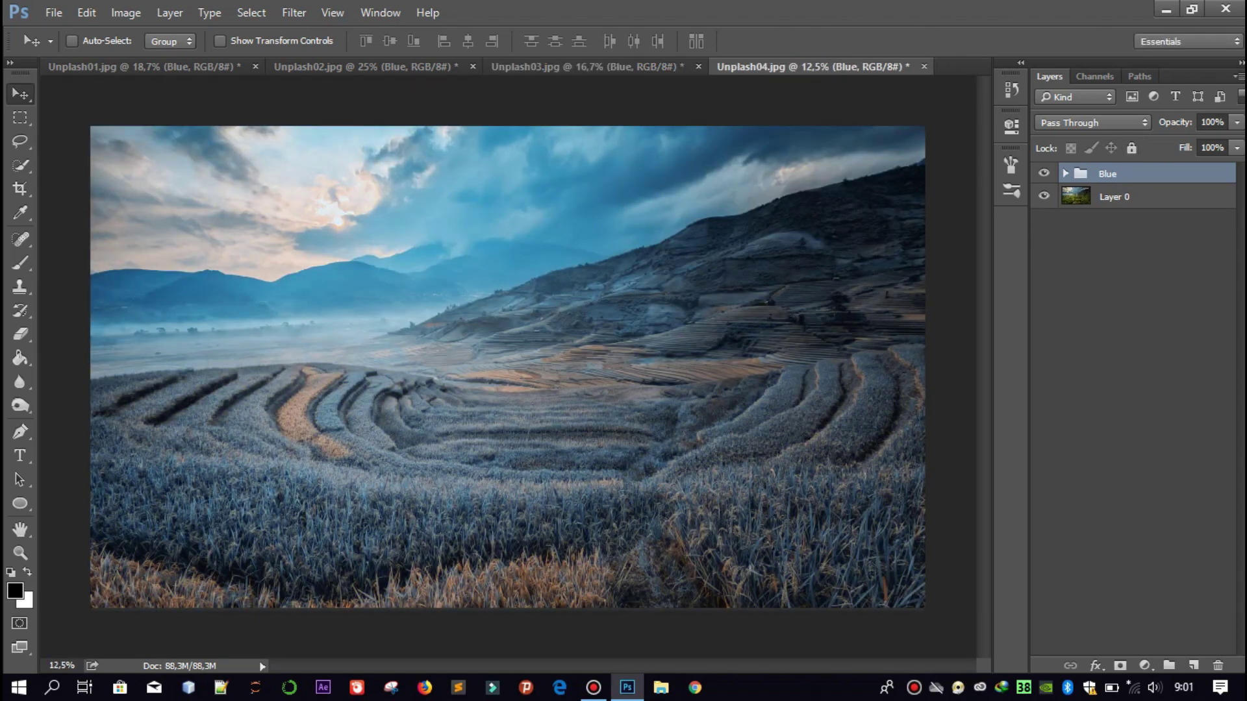
left_click(1044, 174)
left_click(1043, 173)
scroll(503, 367, "up", 1)
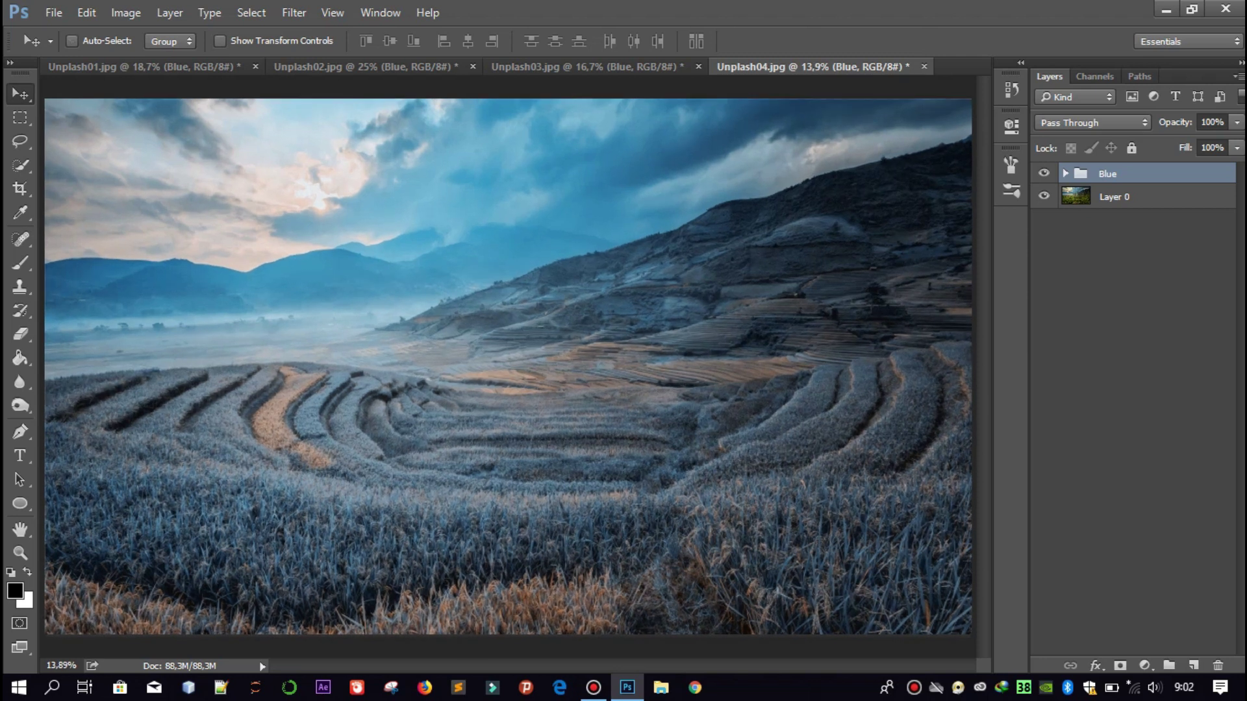